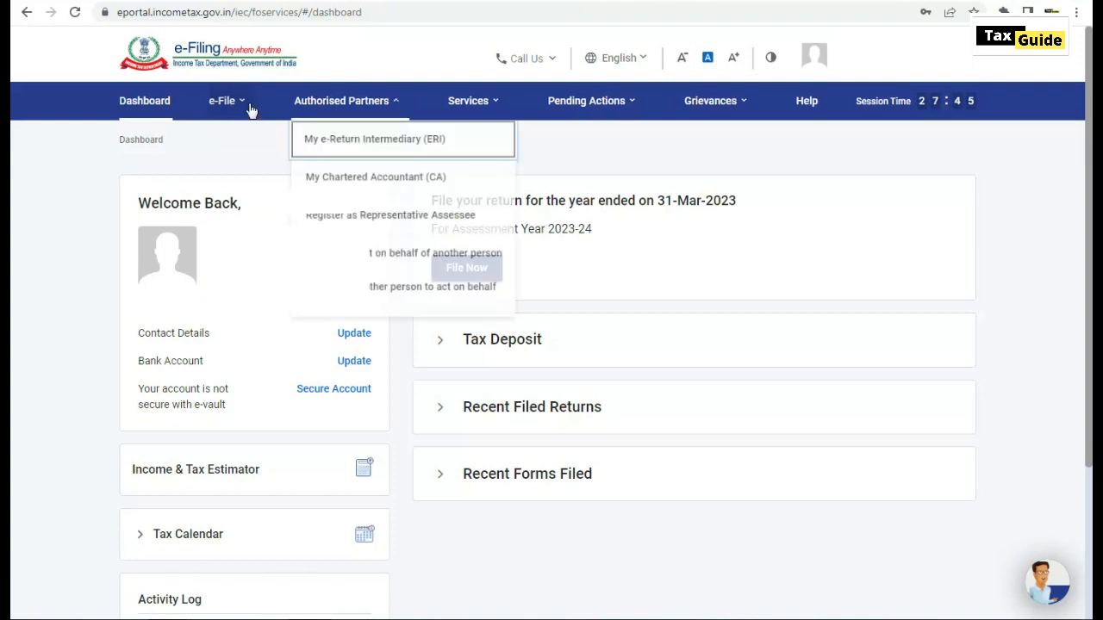
Open the page for filing an income tax return.
{"action": "mouse_move", "coordinate": [247, 107]}
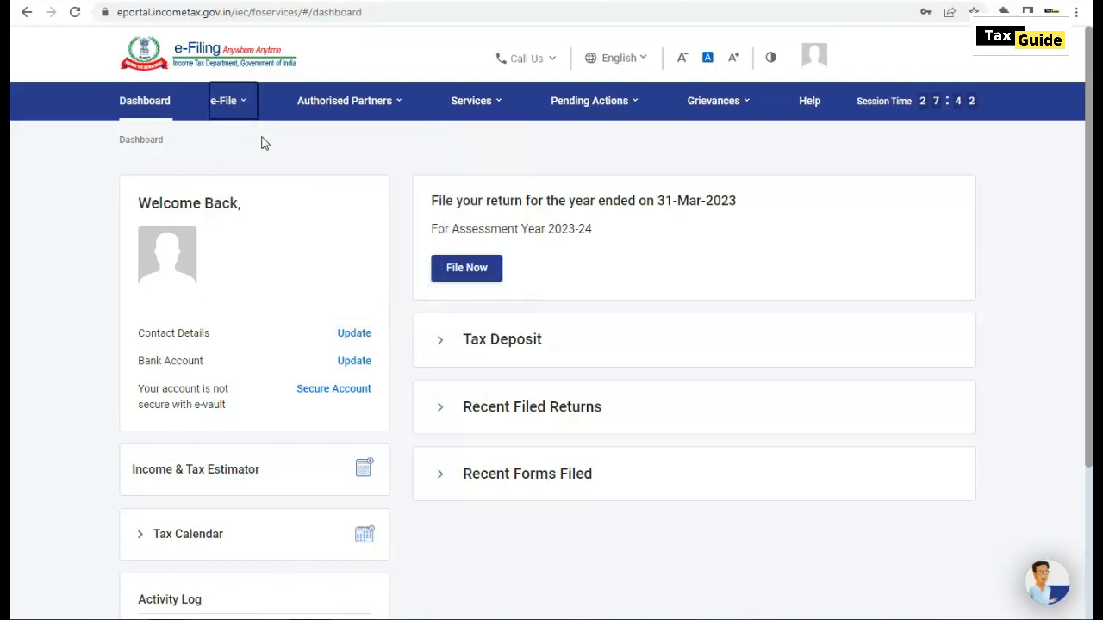
{"action": "left_click", "coordinate": [242, 119]}
{"action": "left_click", "coordinate": [402, 149]}
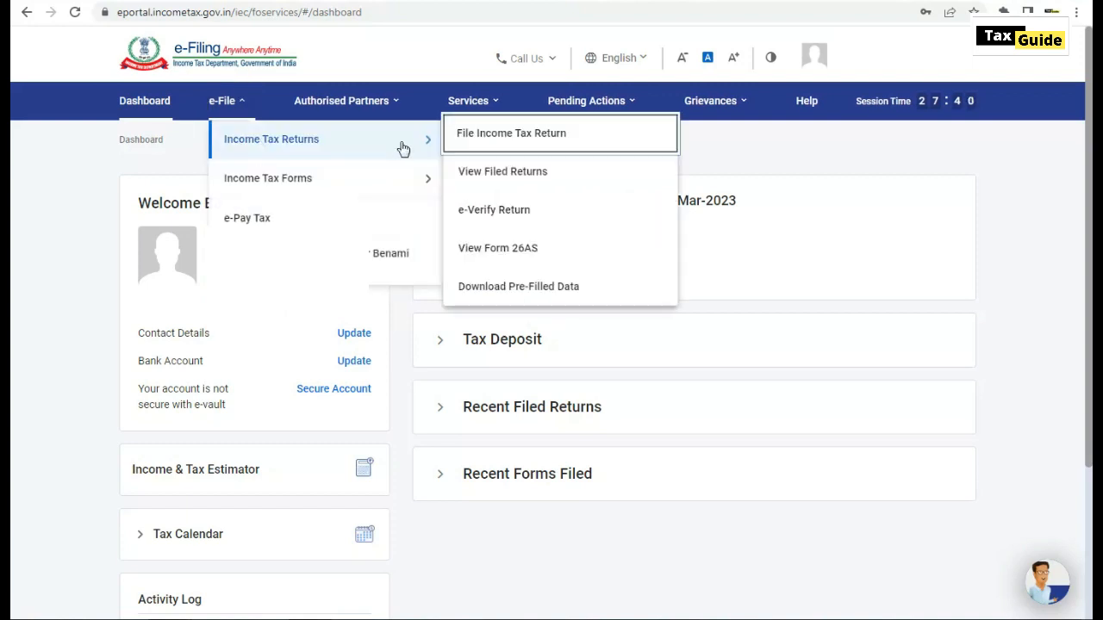
{"action": "left_click", "coordinate": [489, 141]}
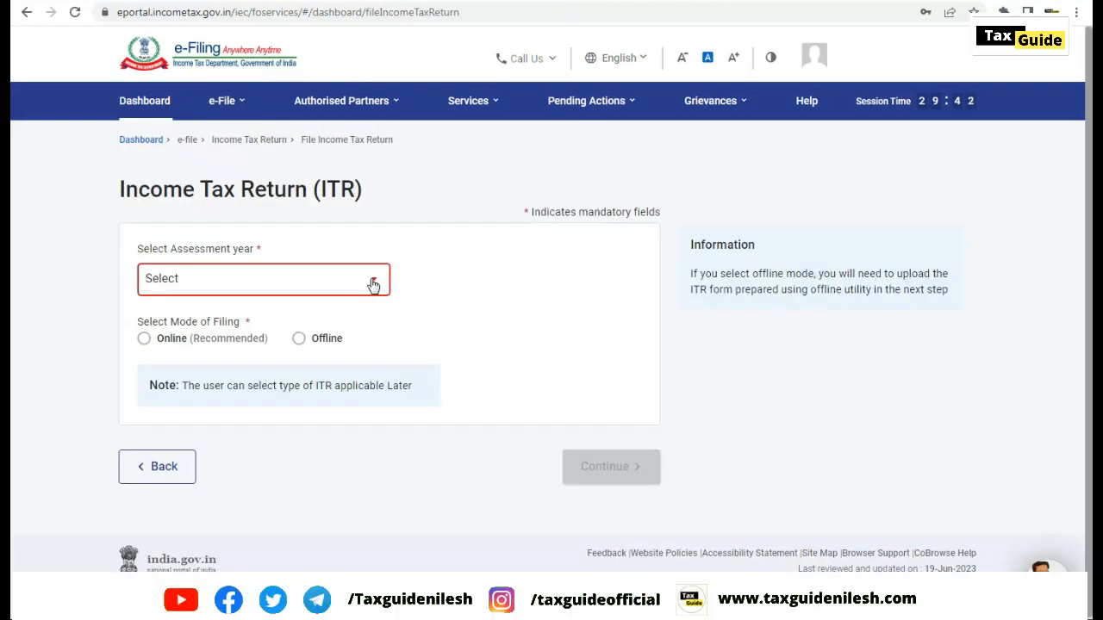
Choose assessment year 2023-24 (Current A.Y.) with the Online mode of filing and continue.
{"action": "left_click", "coordinate": [373, 285]}
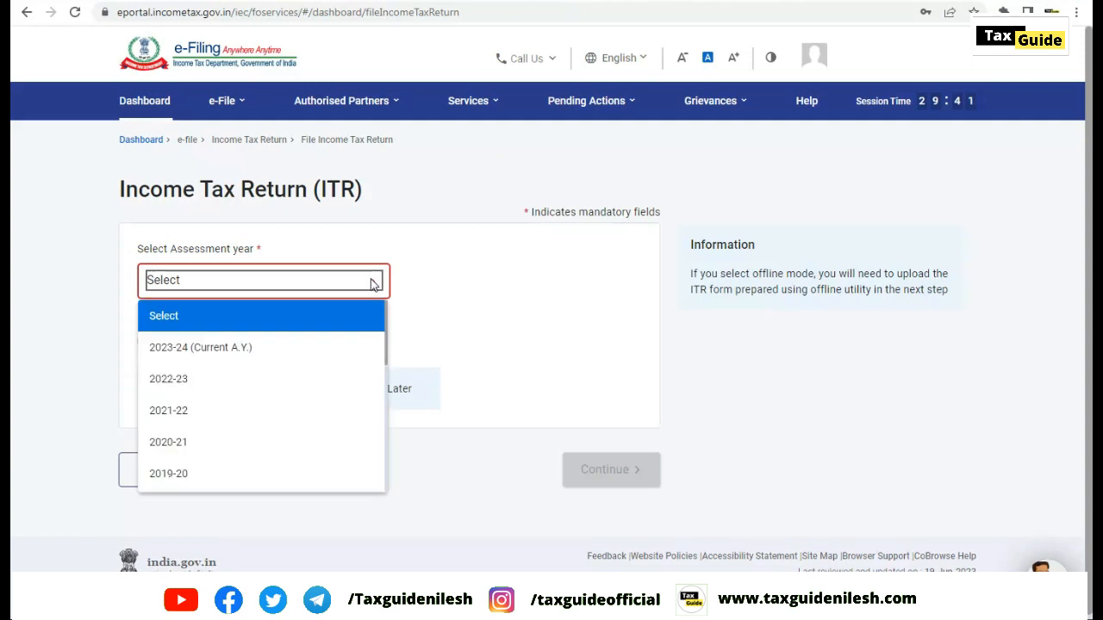
{"action": "left_click", "coordinate": [222, 349]}
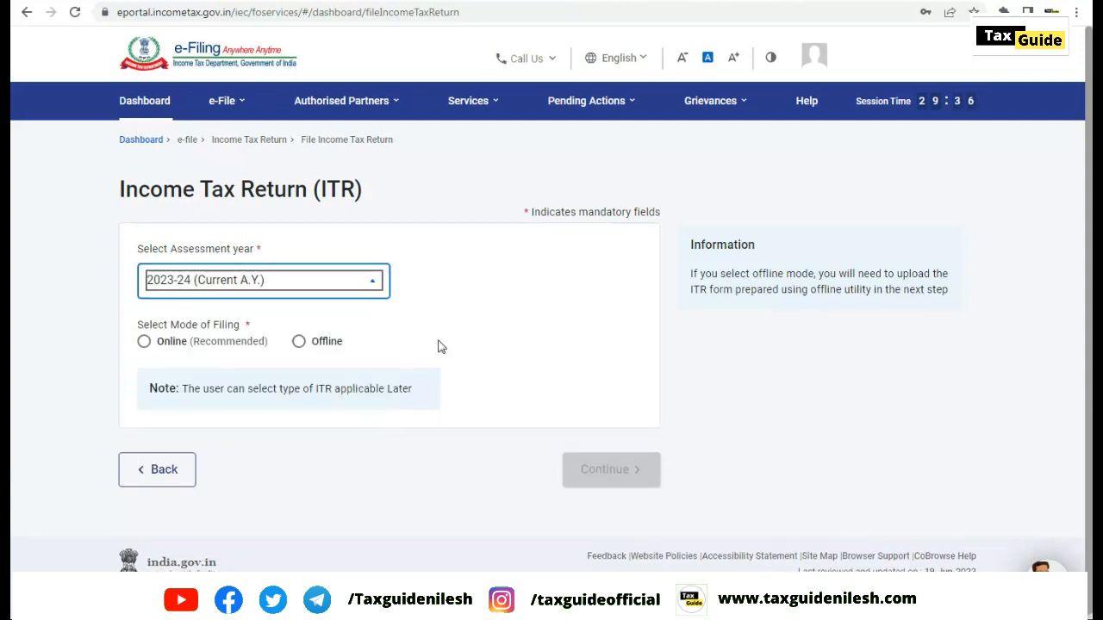
{"action": "left_click", "coordinate": [144, 343]}
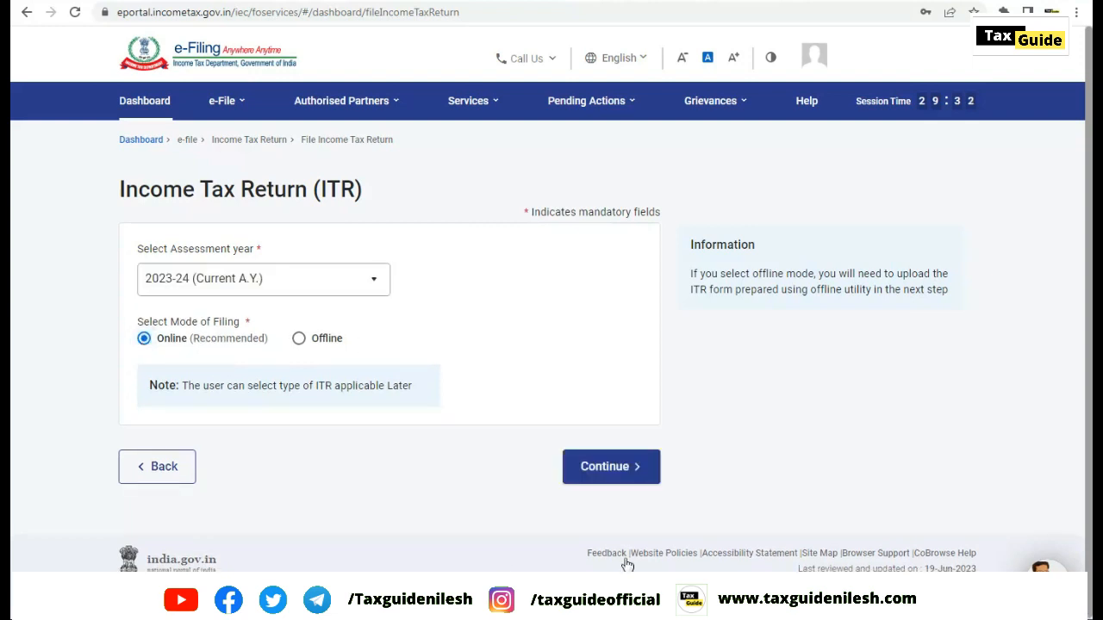
{"action": "left_click", "coordinate": [634, 469]}
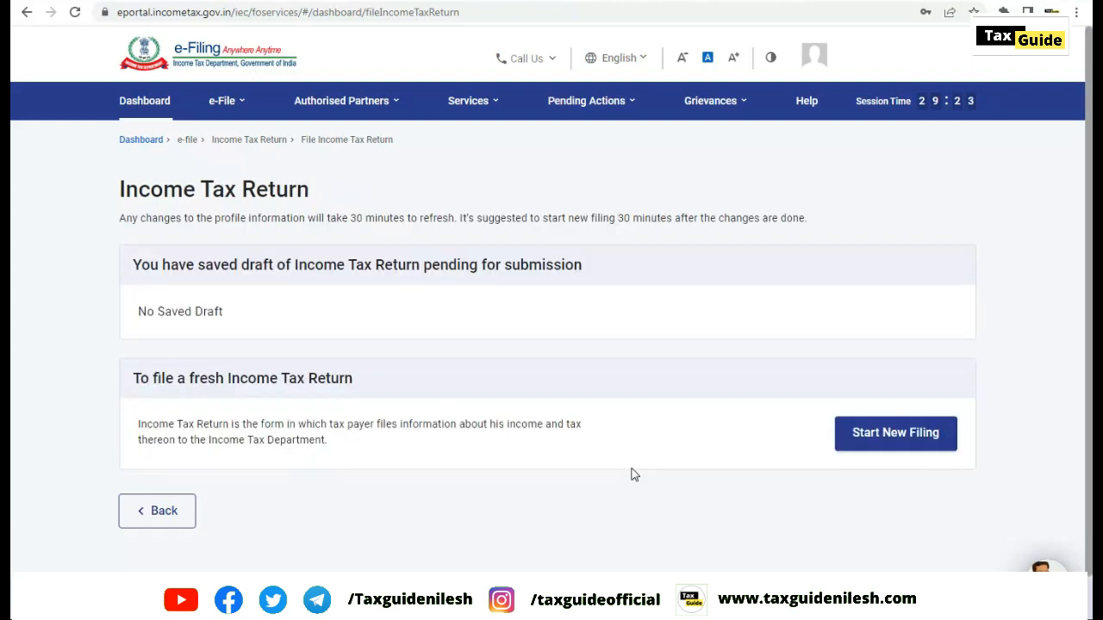
Start a new filing with the Individual status and proceed with the ITR - 4 form.
{"action": "left_click", "coordinate": [915, 444]}
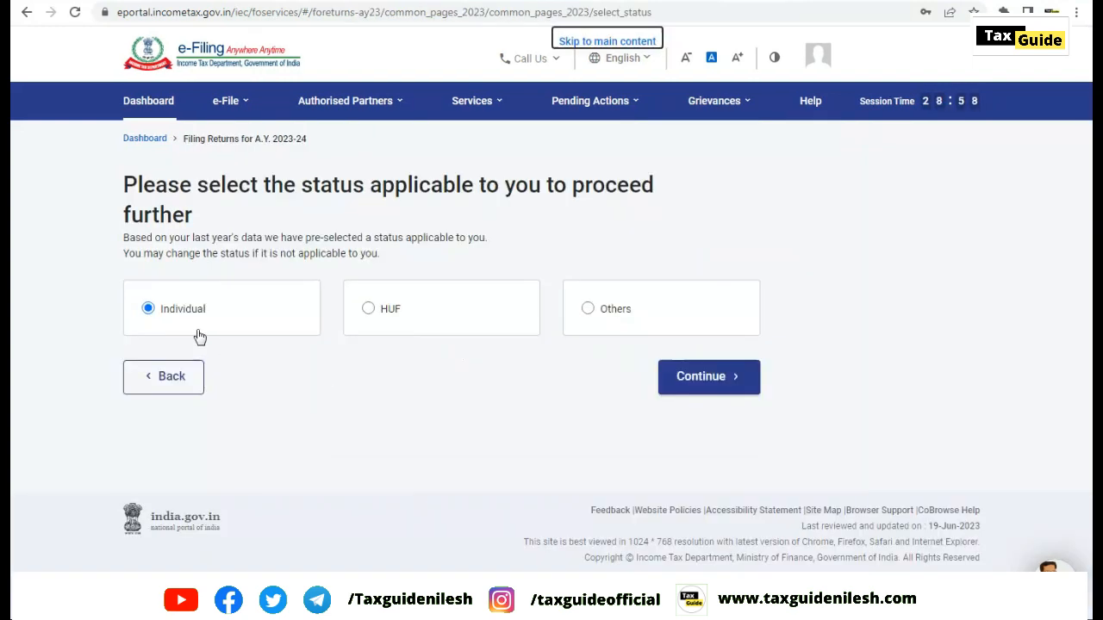
{"action": "left_click", "coordinate": [707, 382]}
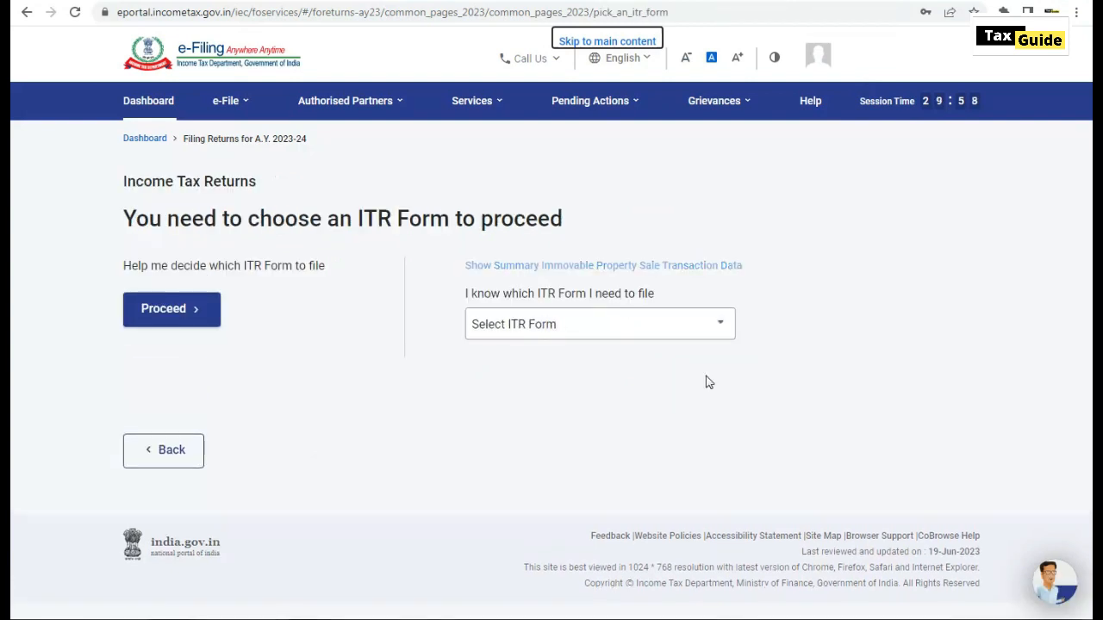
{"action": "left_click", "coordinate": [718, 328]}
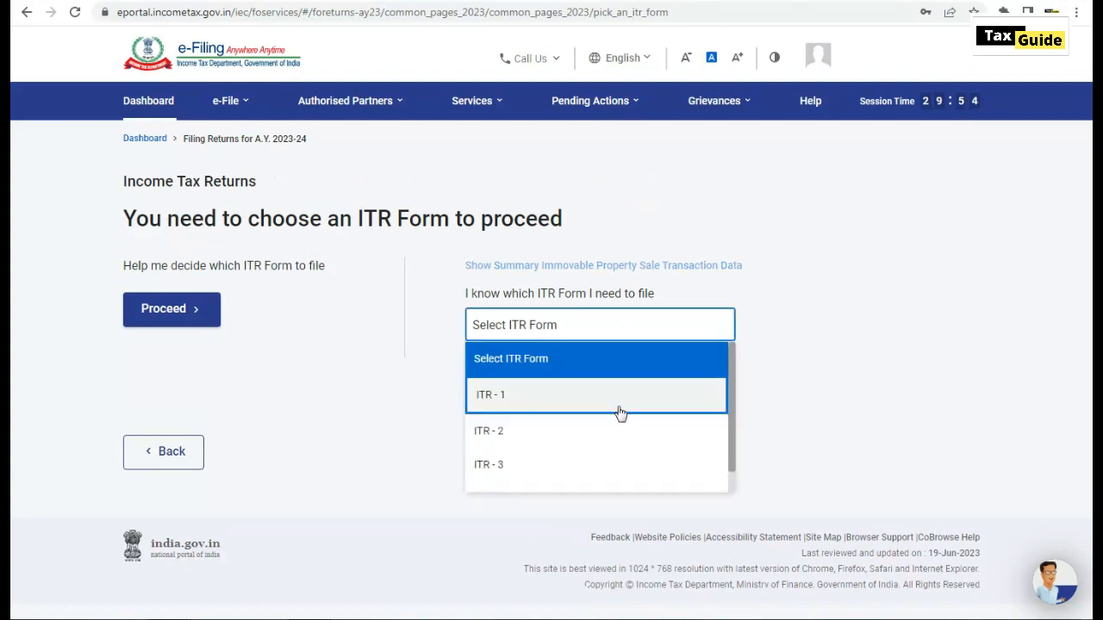
{"action": "scroll", "coordinate": [611, 416], "scroll_direction": "down", "scroll_amount": 1}
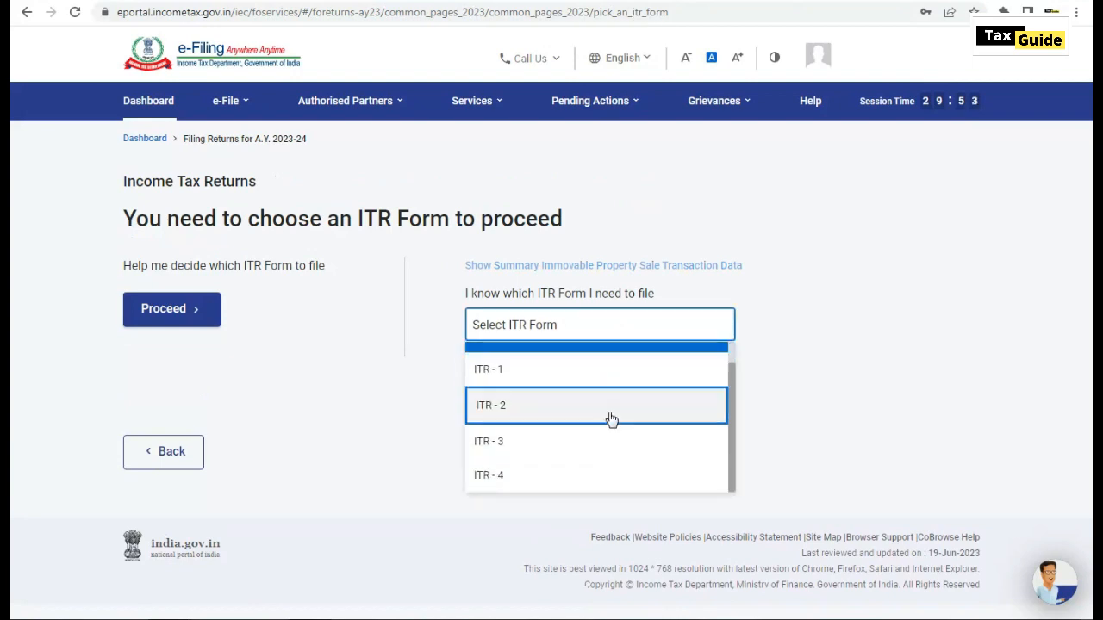
{"action": "left_click", "coordinate": [498, 475]}
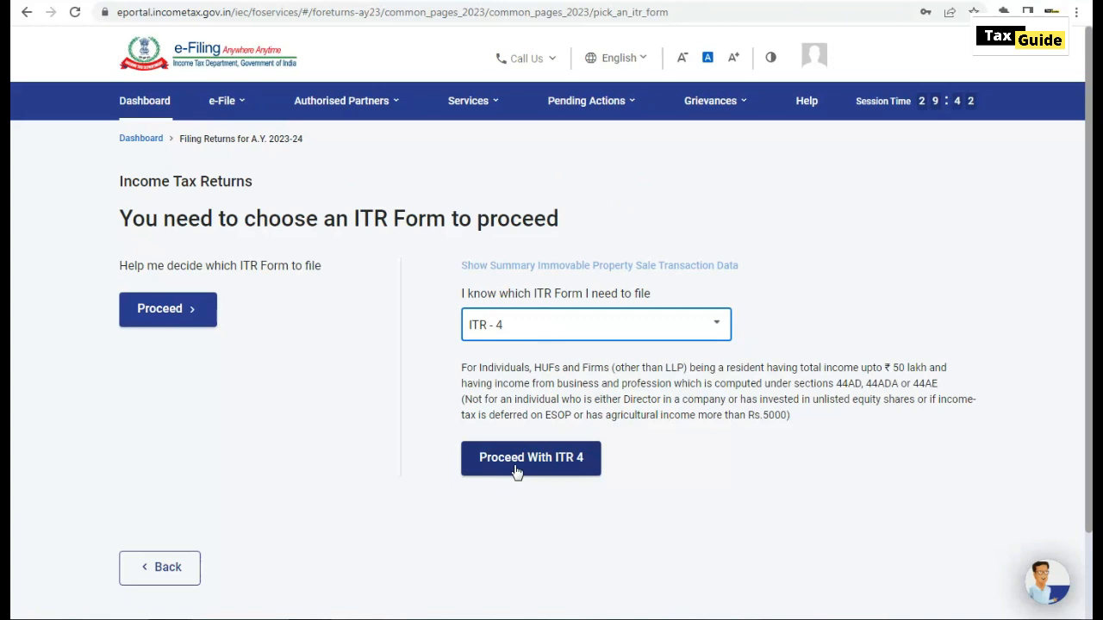
{"action": "left_click", "coordinate": [516, 472]}
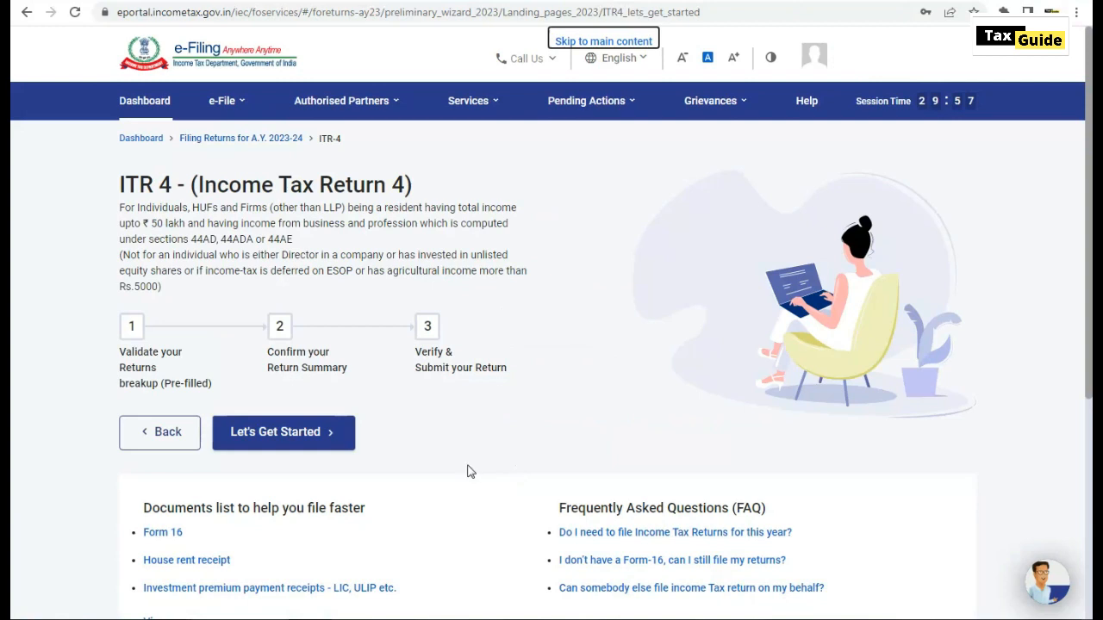
Begin the ITR 4 return, give taxable income above the basic exemption limit as the filing reason, and acknowledge the pre-filled data notice.
{"action": "left_click", "coordinate": [292, 439]}
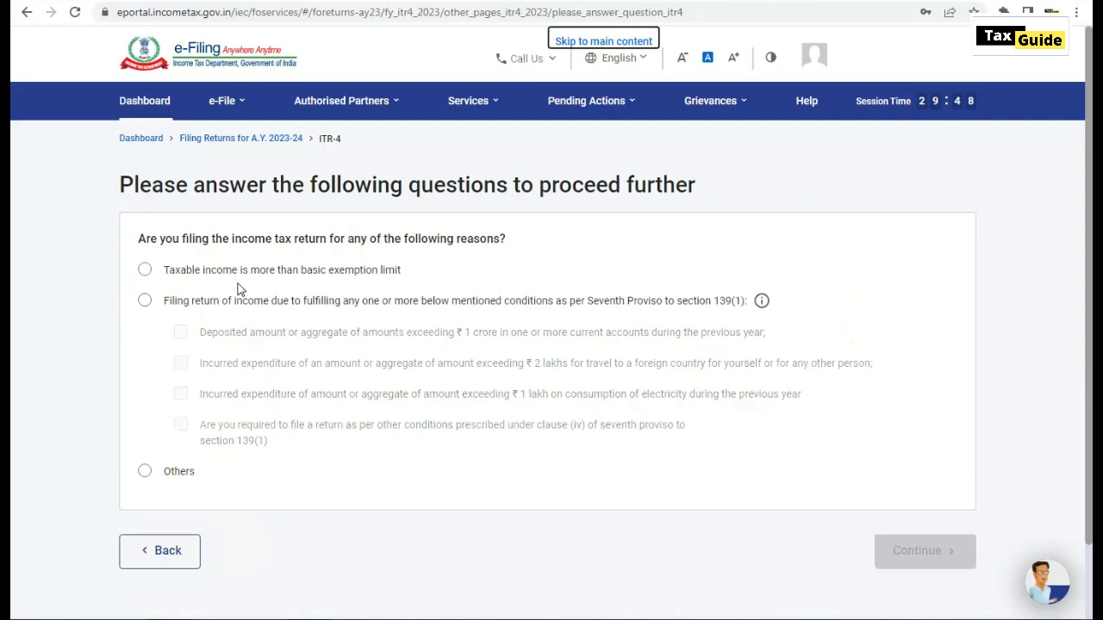
{"action": "left_click", "coordinate": [144, 270]}
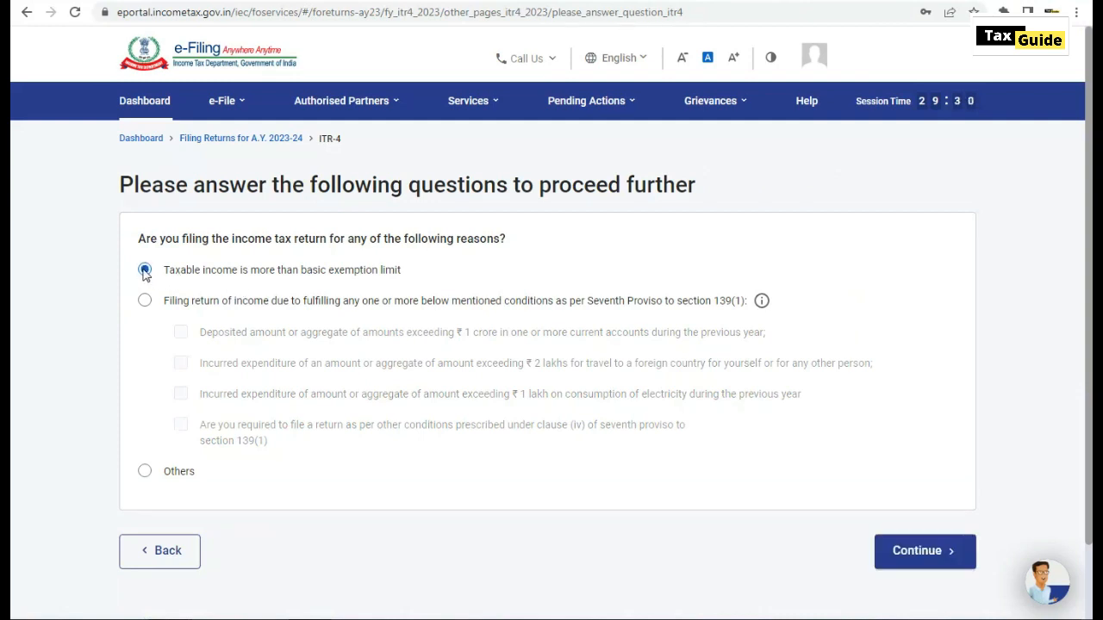
{"action": "left_click", "coordinate": [922, 556]}
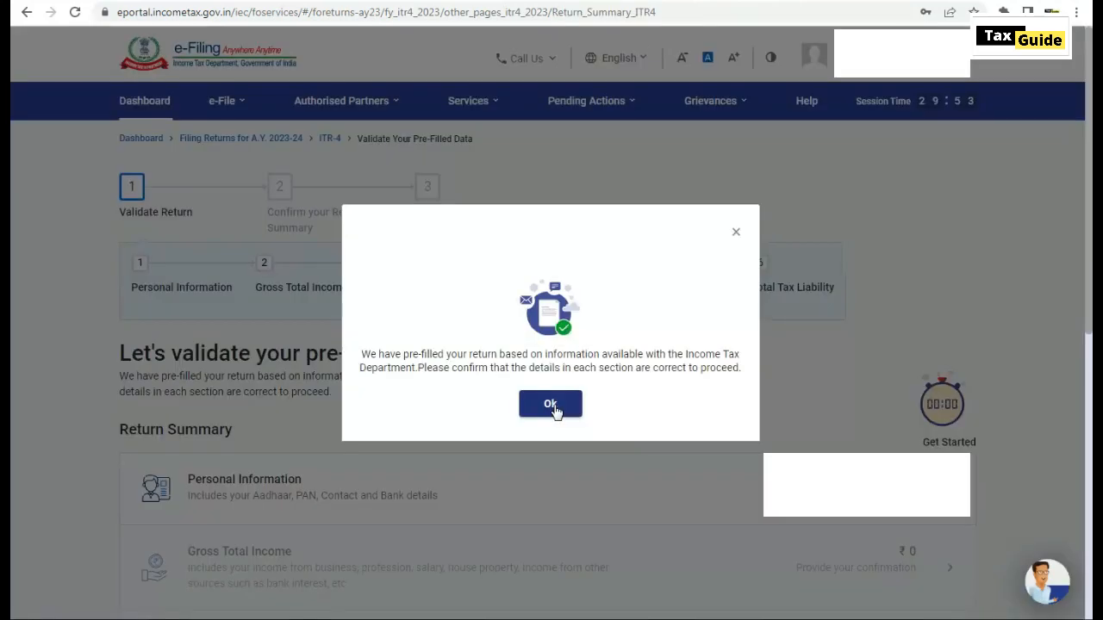
{"action": "left_click", "coordinate": [551, 405]}
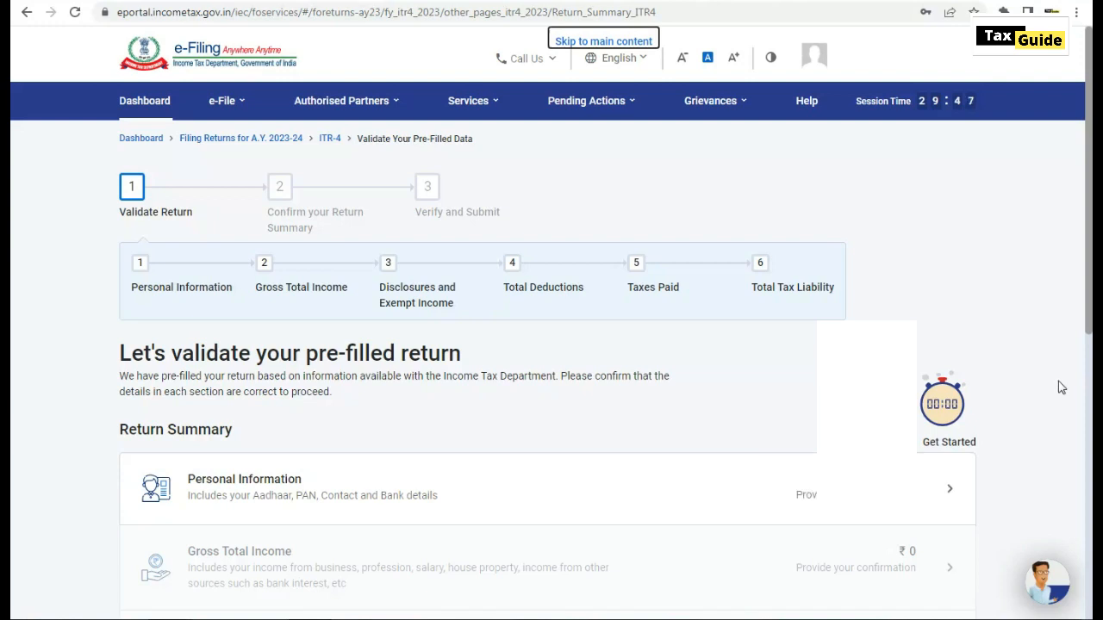
Open the Personal Information section of the return summary.
{"action": "scroll", "coordinate": [1061, 388], "scroll_direction": "down", "scroll_amount": 1}
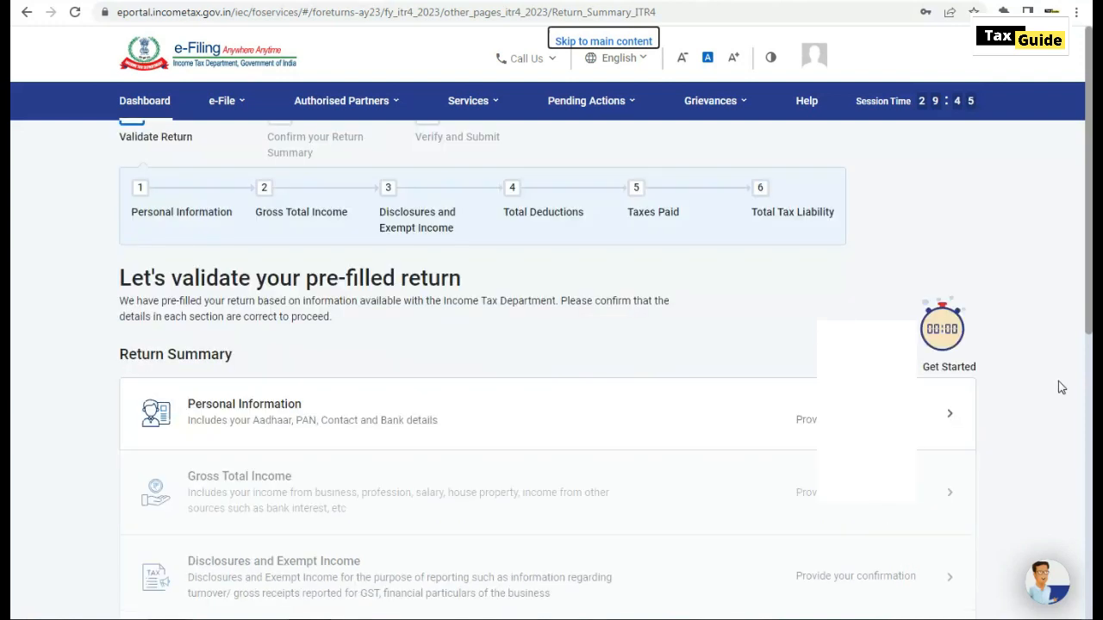
{"action": "scroll", "coordinate": [1061, 387], "scroll_direction": "down", "scroll_amount": 1}
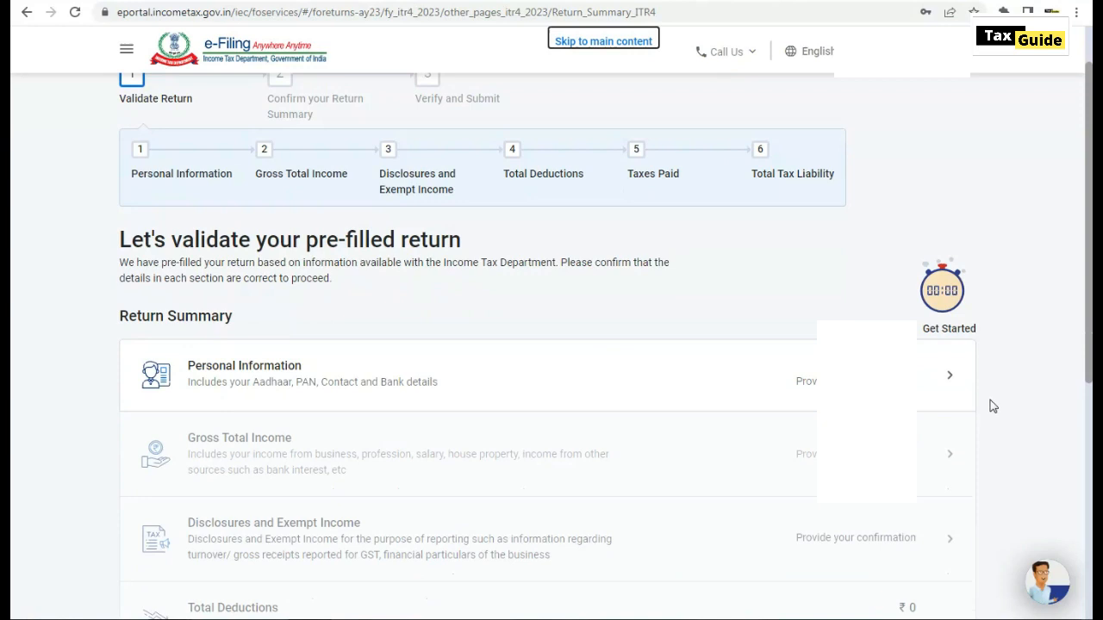
{"action": "left_click", "coordinate": [743, 397]}
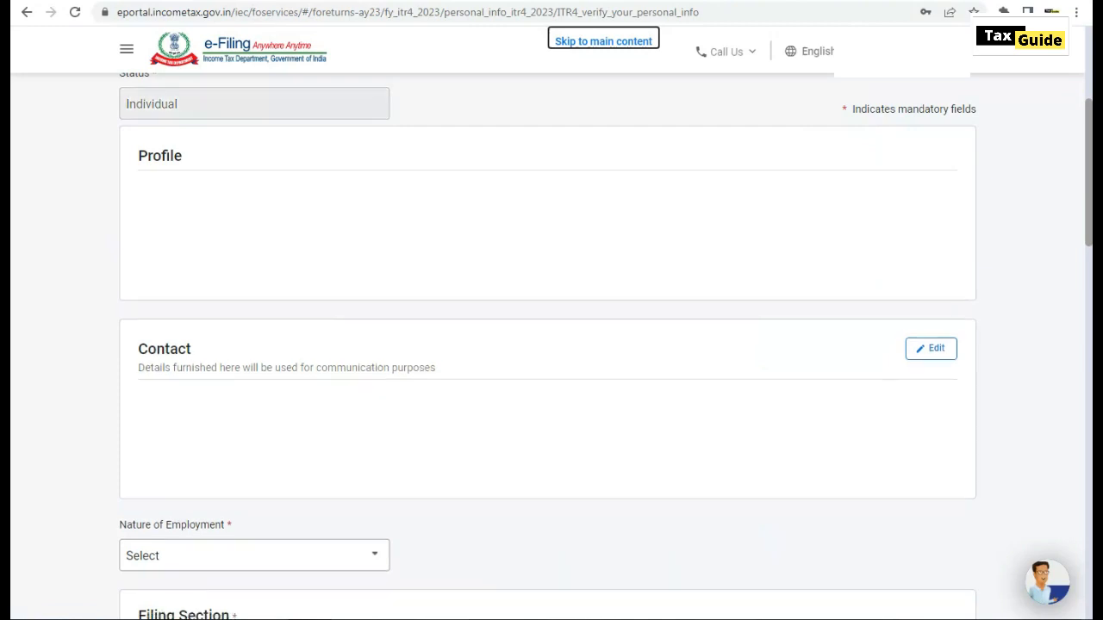
Set the nature of employment to Not Applicable (eg. Family pension etc).
{"action": "left_click", "coordinate": [375, 559]}
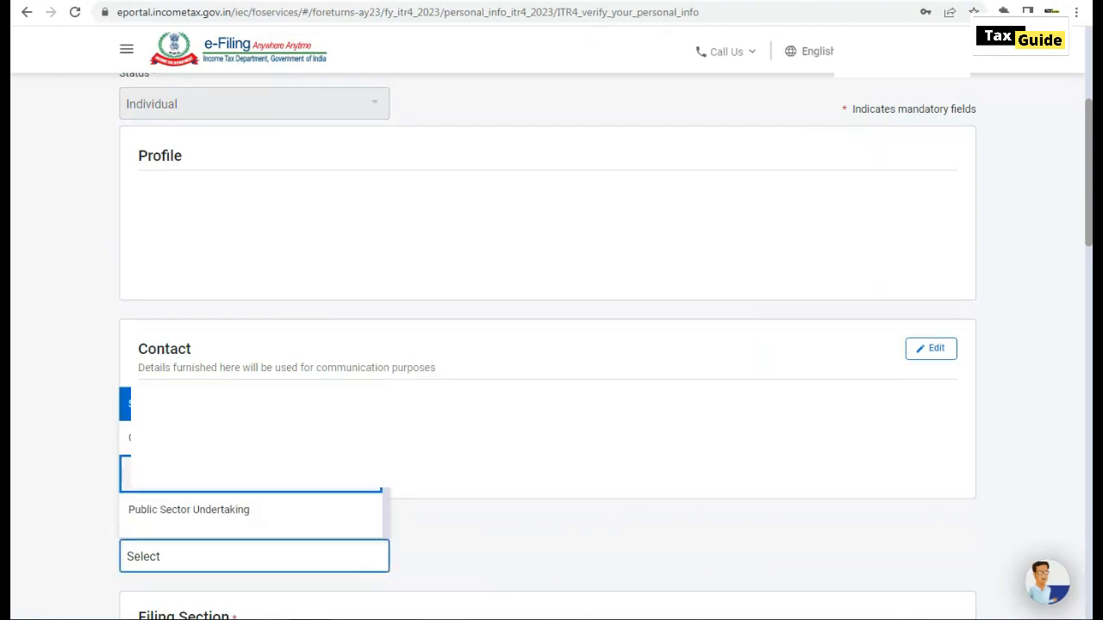
{"action": "scroll", "coordinate": [387, 512], "scroll_direction": "down", "scroll_amount": 5}
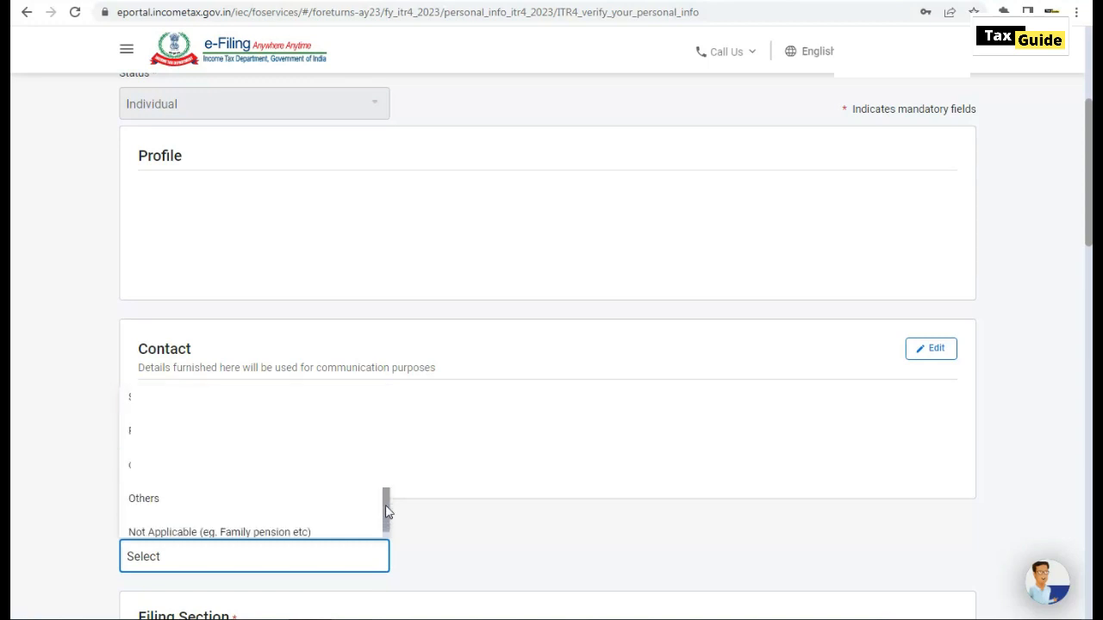
{"action": "scroll", "coordinate": [387, 512], "scroll_direction": "down", "scroll_amount": 1}
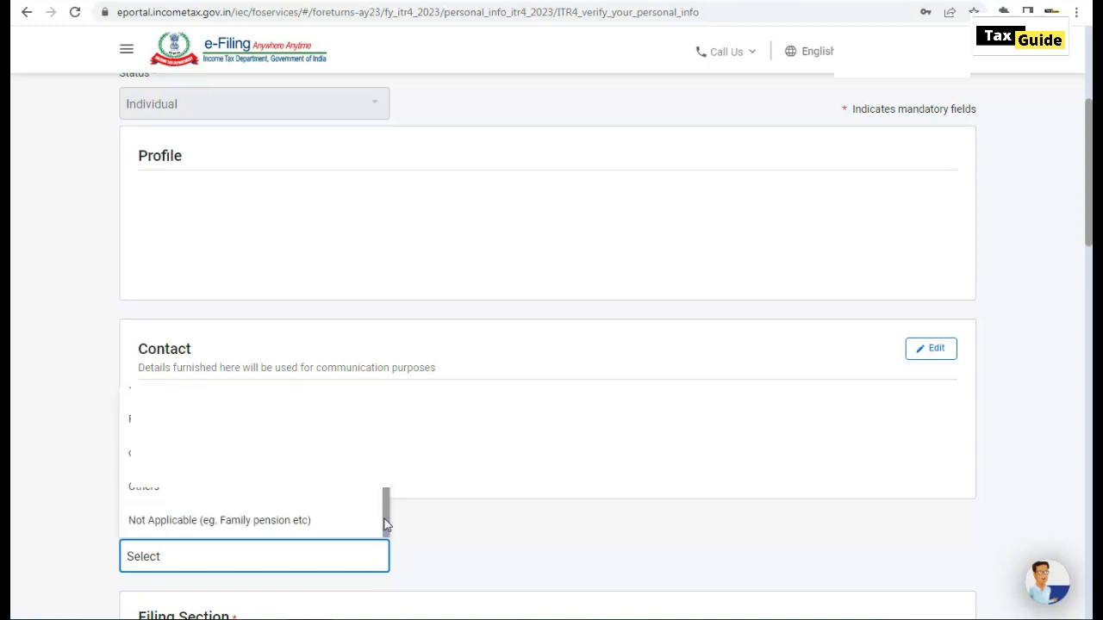
{"action": "left_click", "coordinate": [186, 523]}
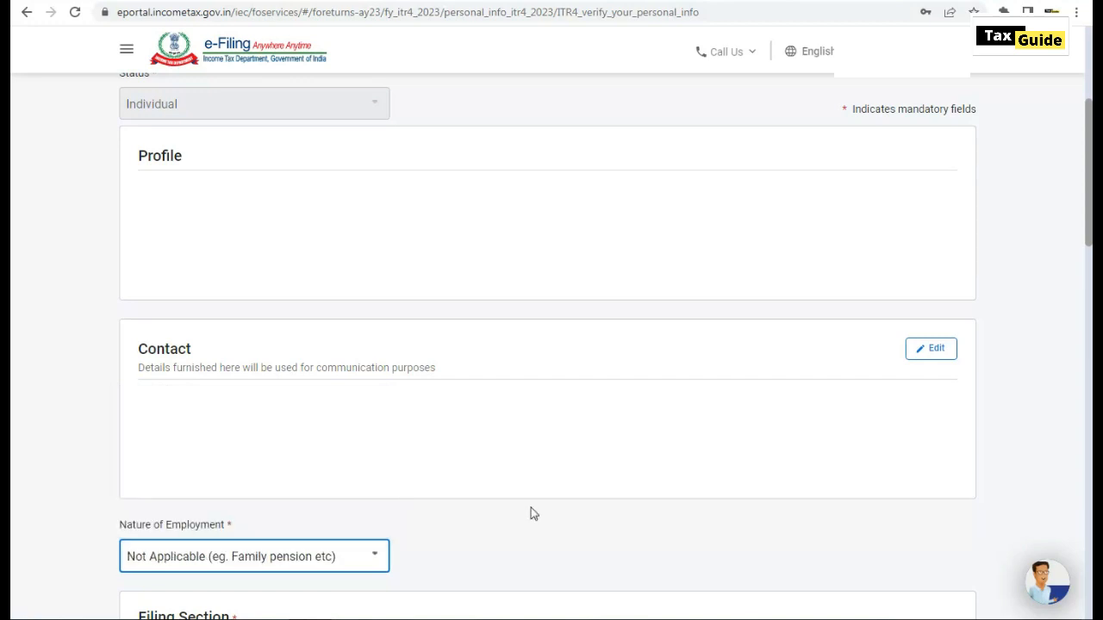
Answer No to having opted for the new tax regime u/s 115BAC earlier and choose Not opting for the current assessment year.
{"action": "scroll", "coordinate": [554, 514], "scroll_direction": "down", "scroll_amount": 3}
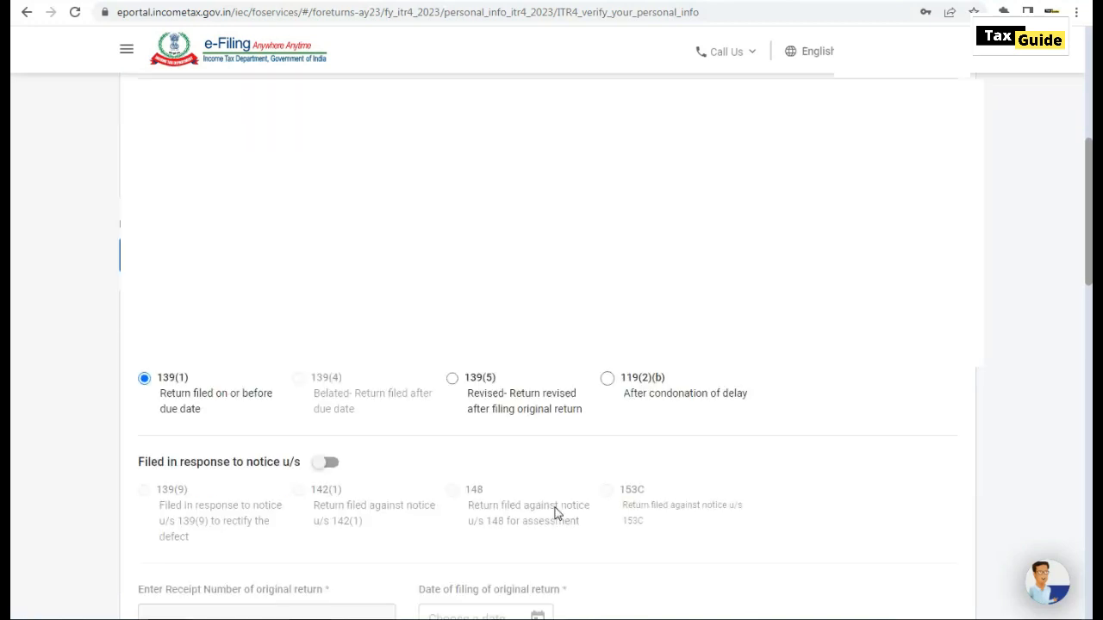
{"action": "scroll", "coordinate": [554, 507], "scroll_direction": "down", "scroll_amount": 1}
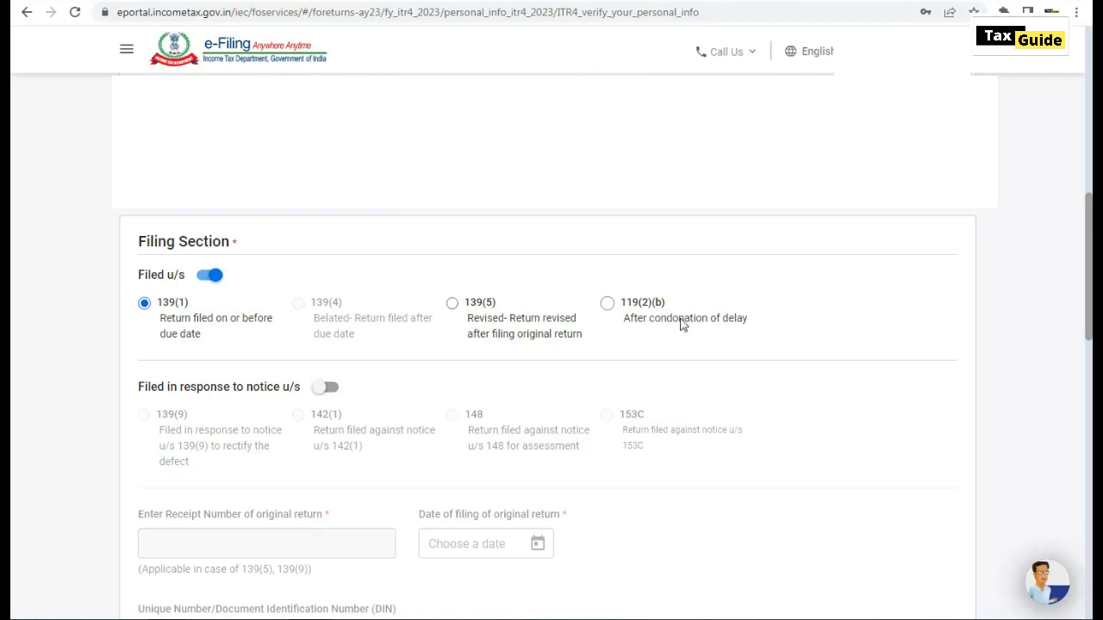
{"action": "scroll", "coordinate": [846, 335], "scroll_direction": "down", "scroll_amount": 4}
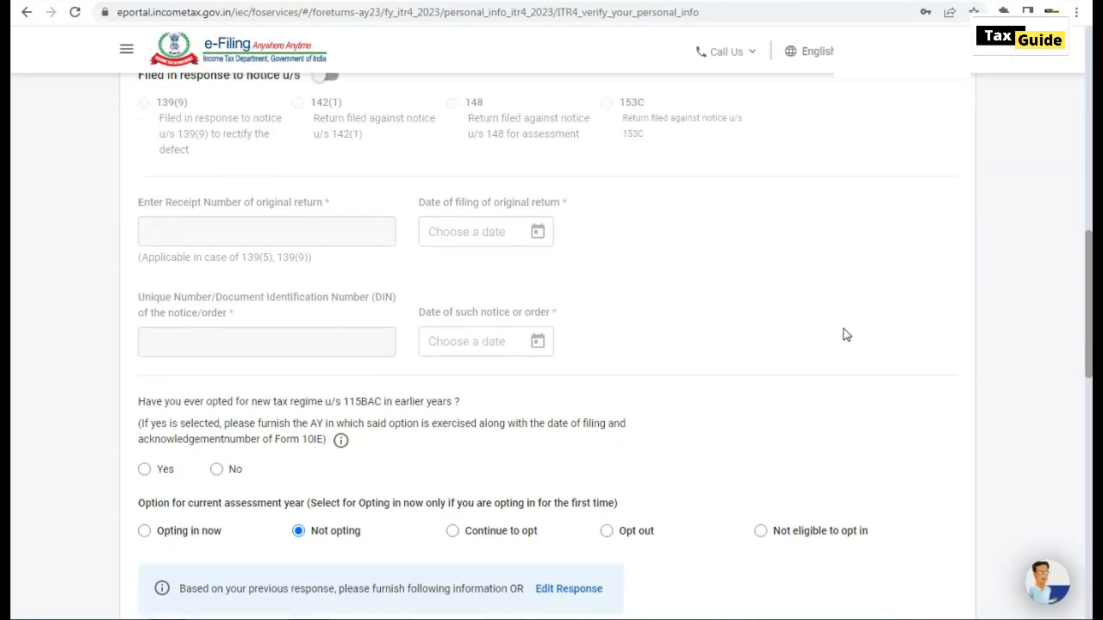
{"action": "scroll", "coordinate": [841, 332], "scroll_direction": "down", "scroll_amount": 2}
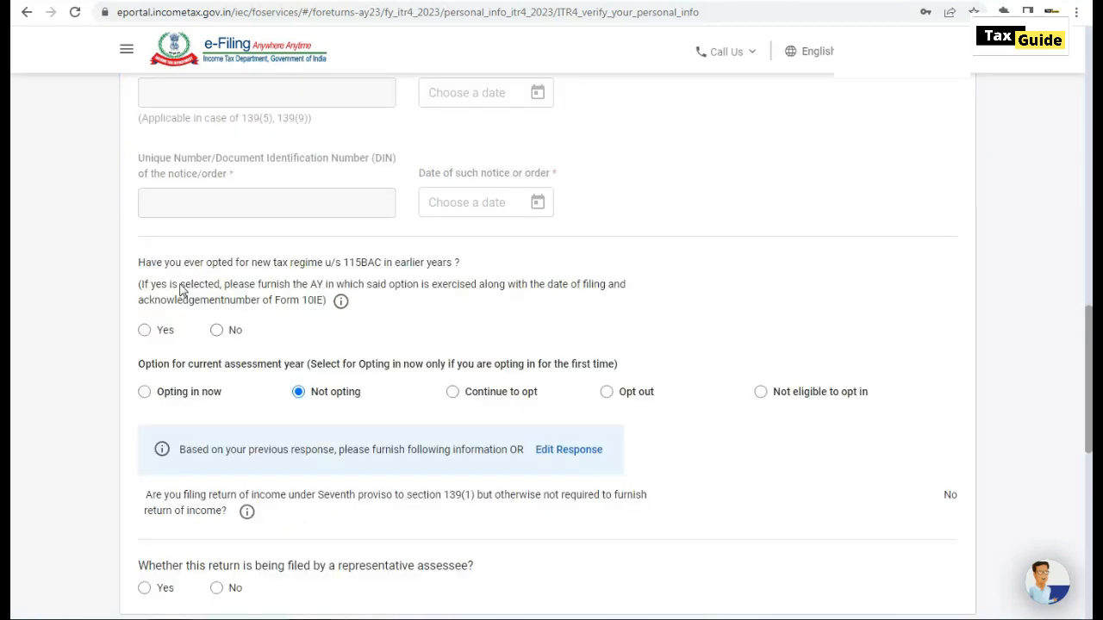
{"action": "left_click", "coordinate": [216, 331]}
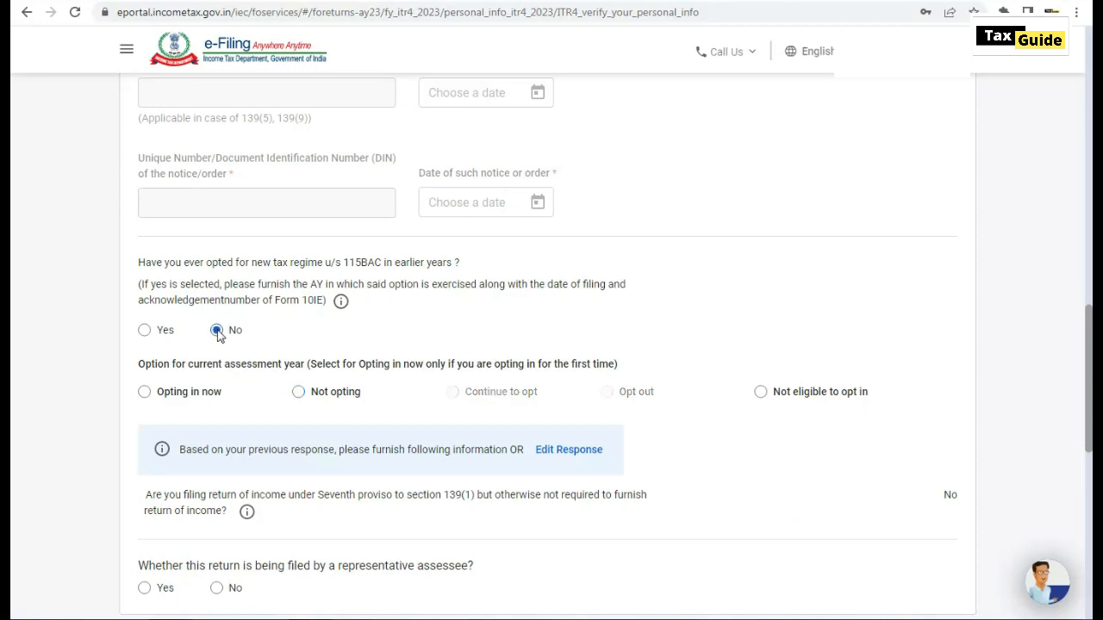
{"action": "left_click", "coordinate": [299, 395]}
Declare that the return is not filed by a representative assessee and confirm the personal information section.
{"action": "scroll", "coordinate": [299, 394], "scroll_direction": "down", "scroll_amount": 3}
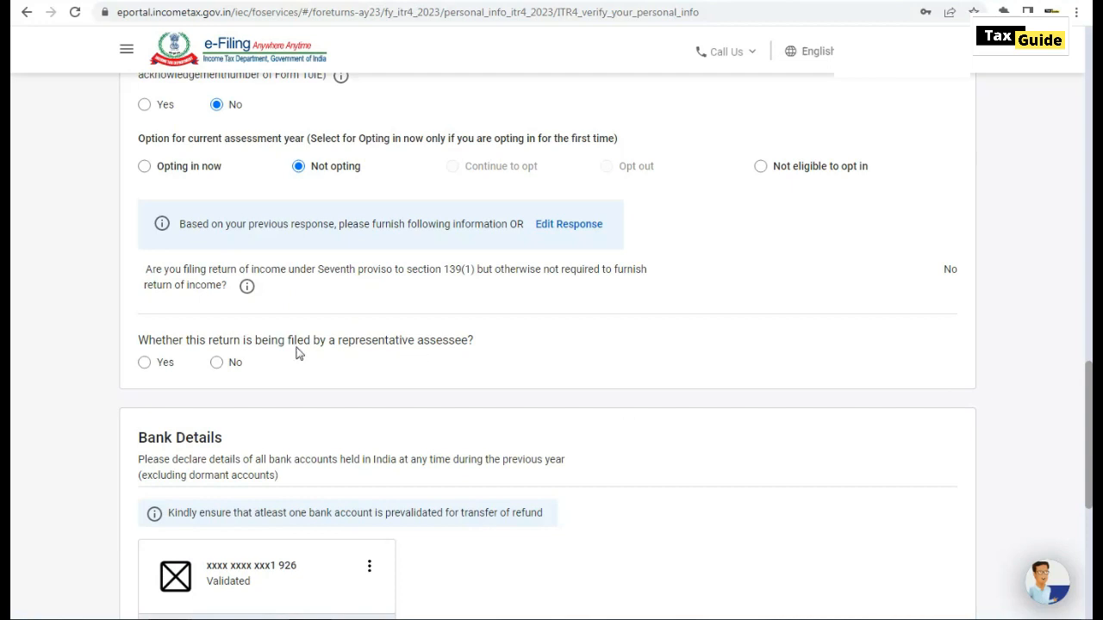
{"action": "left_click", "coordinate": [216, 363]}
{"action": "scroll", "coordinate": [529, 411], "scroll_direction": "down", "scroll_amount": 2}
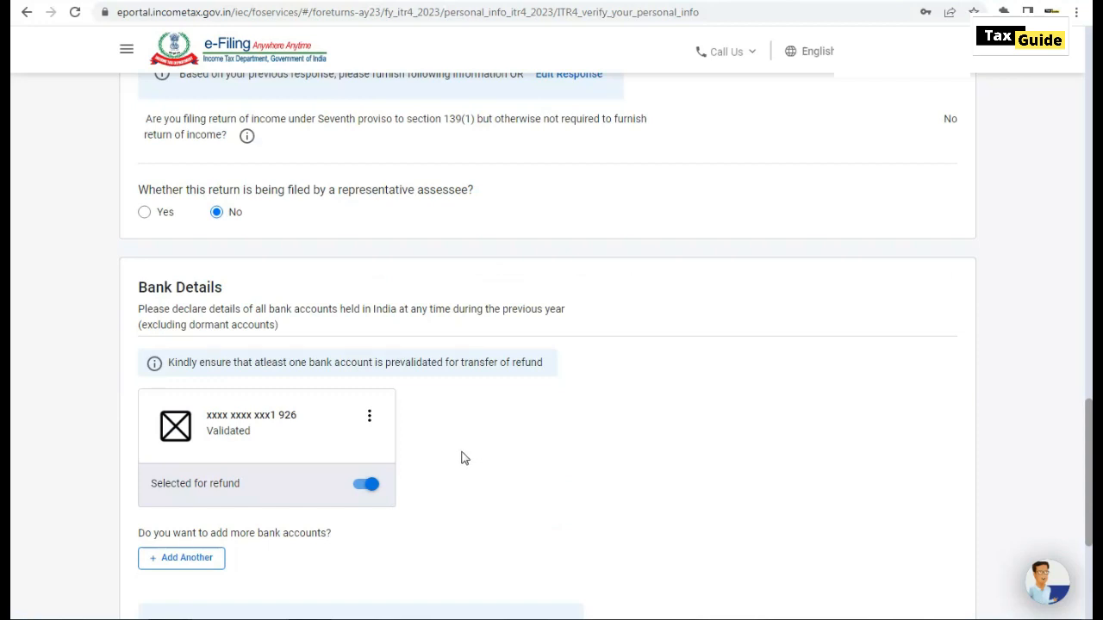
{"action": "scroll", "coordinate": [460, 459], "scroll_direction": "down", "scroll_amount": 3}
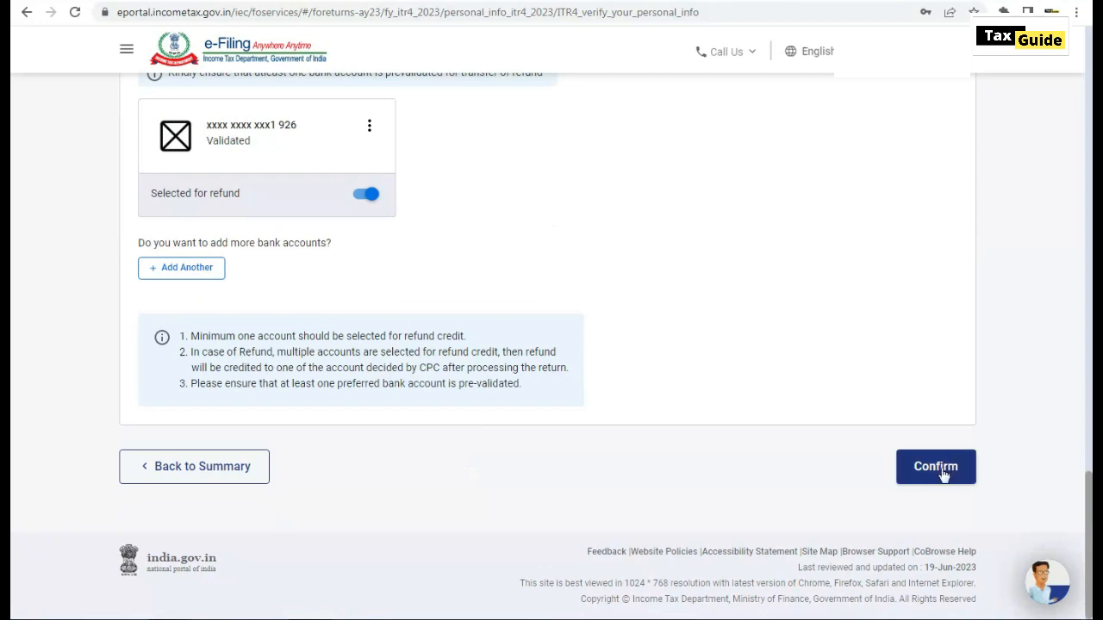
{"action": "left_click", "coordinate": [943, 474]}
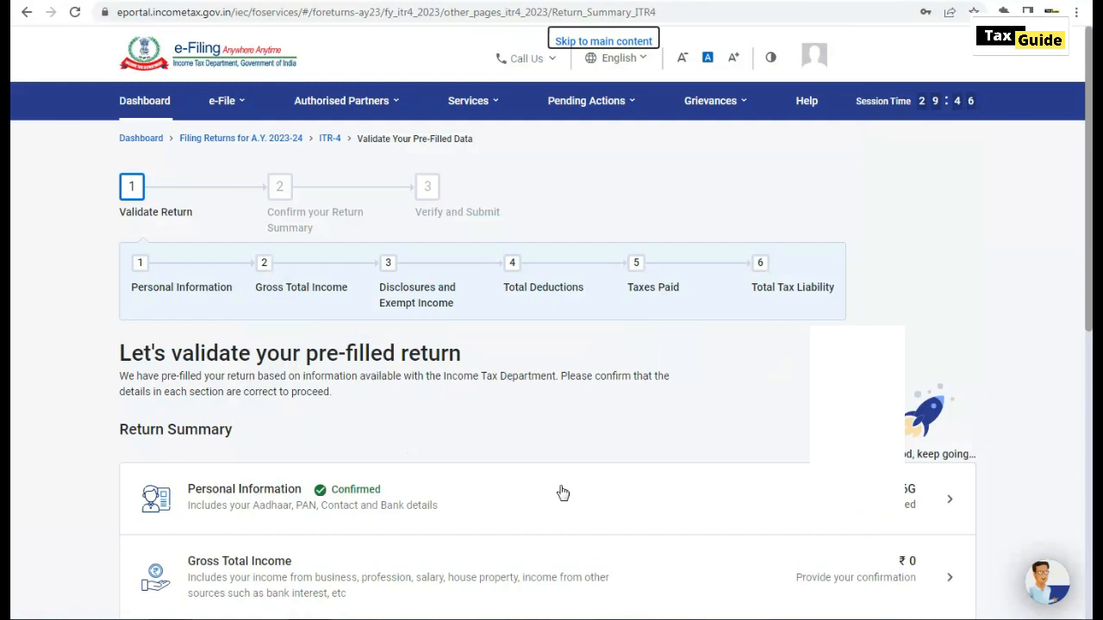
Open the Gross Total Income section of the return summary.
{"action": "scroll", "coordinate": [991, 410], "scroll_direction": "down", "scroll_amount": 2}
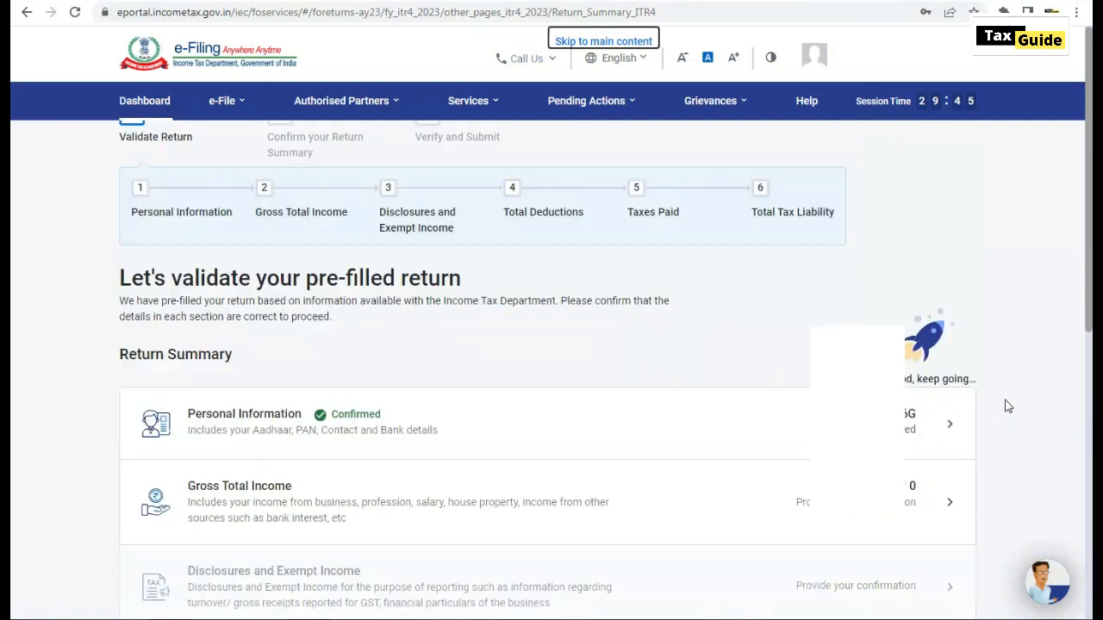
{"action": "left_click", "coordinate": [368, 473]}
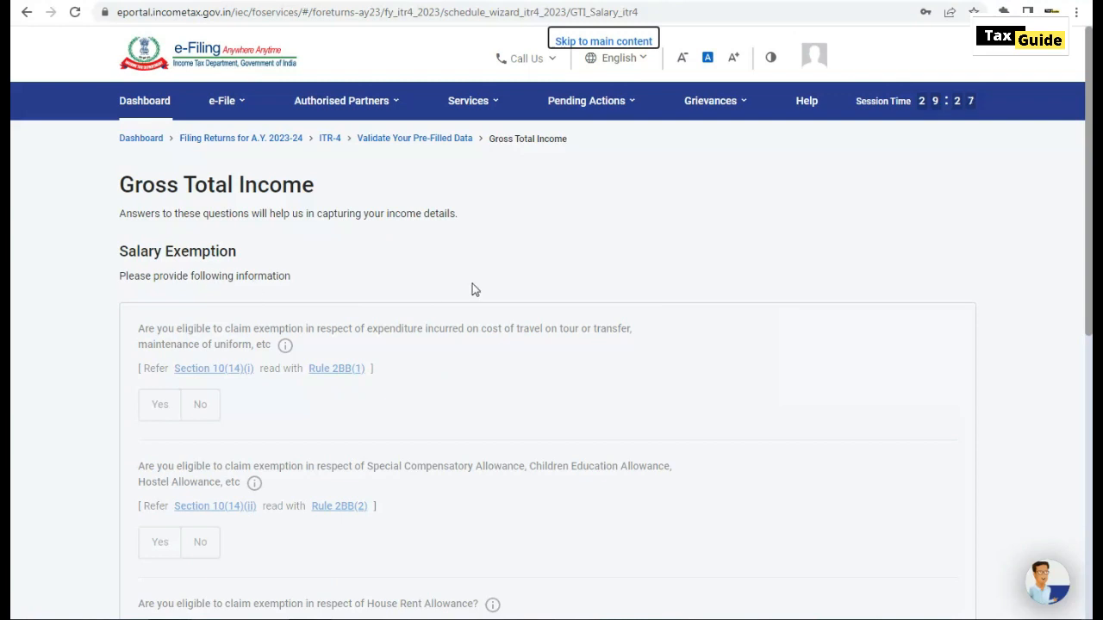
Continue past the salary exemption questions in Gross Total Income without answering them.
{"action": "scroll", "coordinate": [472, 286], "scroll_direction": "down", "scroll_amount": 1}
{"action": "scroll", "coordinate": [474, 291], "scroll_direction": "down", "scroll_amount": 5}
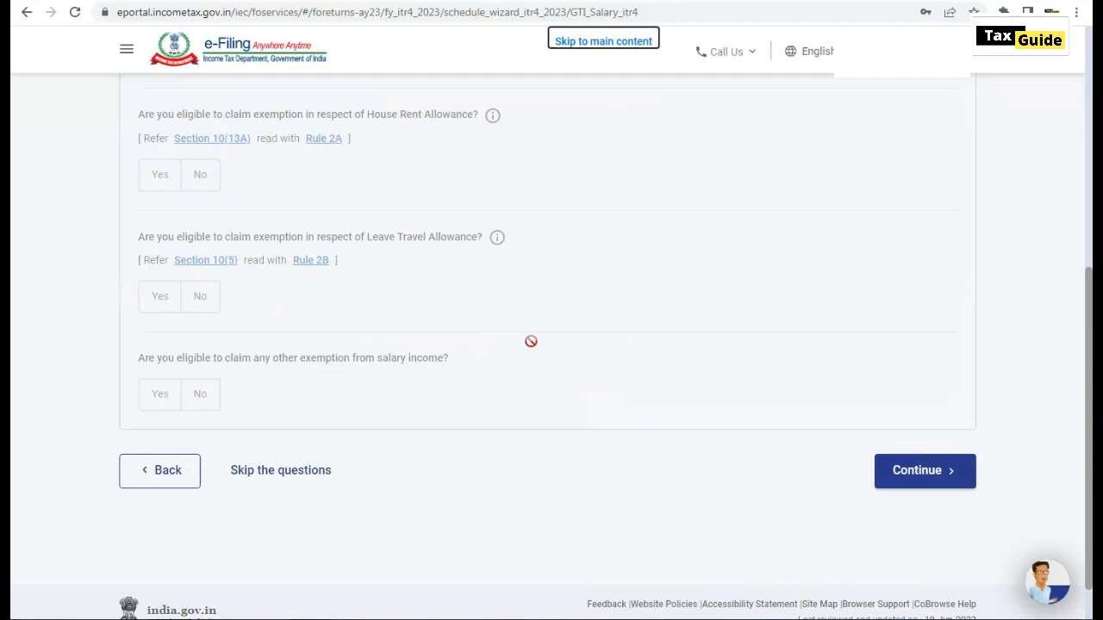
{"action": "left_click", "coordinate": [910, 477]}
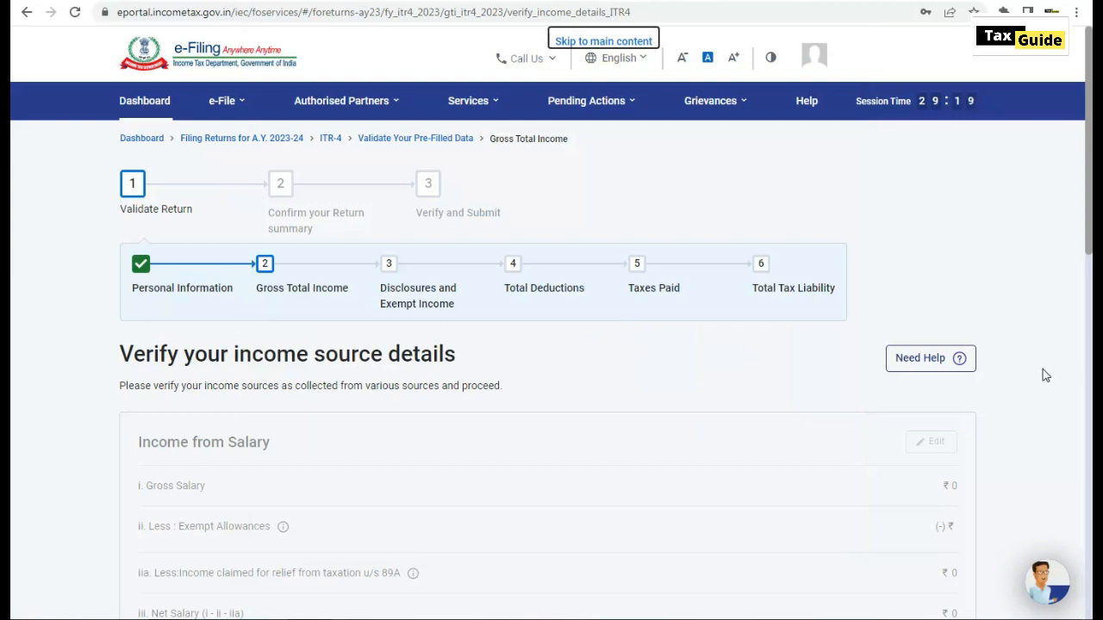
Start adding income details under Income from Business or Profession.
{"action": "scroll", "coordinate": [629, 383], "scroll_direction": "down", "scroll_amount": 1}
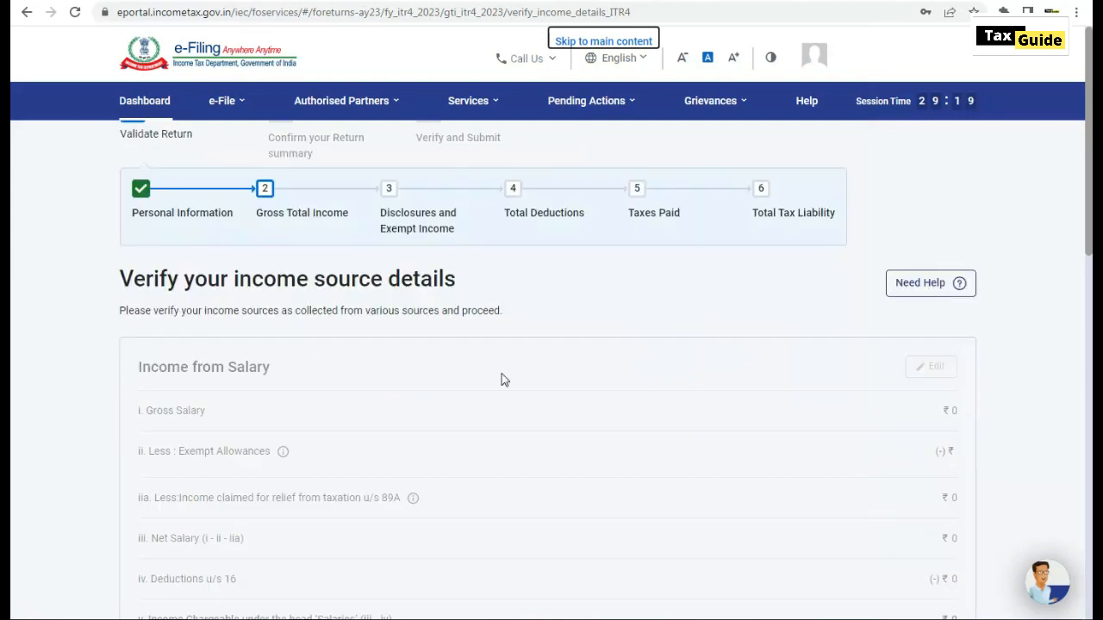
{"action": "scroll", "coordinate": [502, 376], "scroll_direction": "down", "scroll_amount": 1}
{"action": "scroll", "coordinate": [499, 373], "scroll_direction": "down", "scroll_amount": 3}
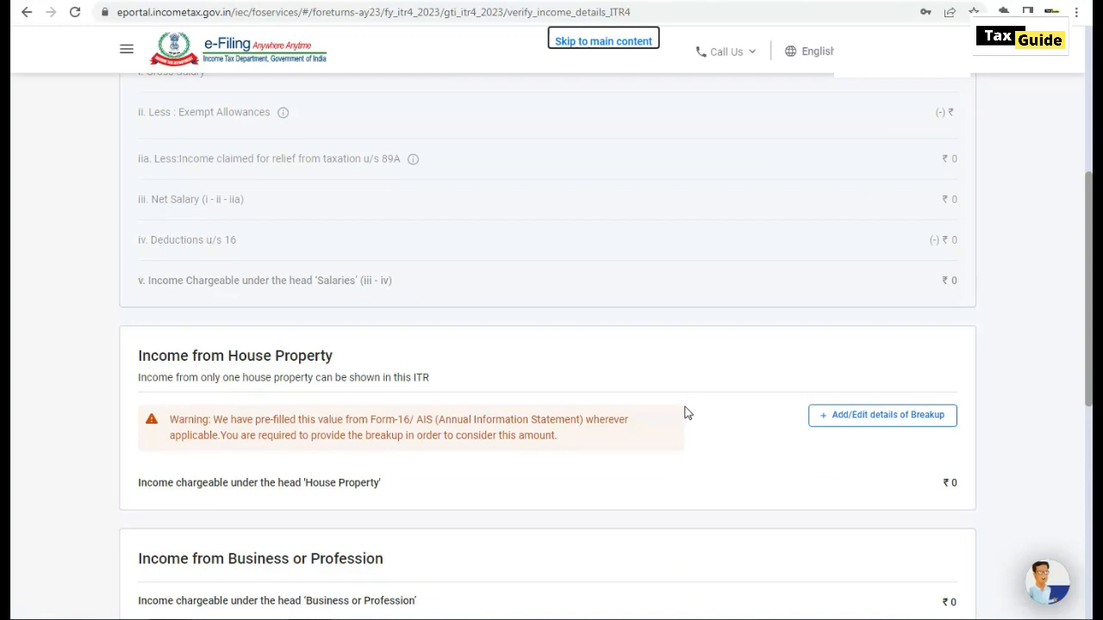
{"action": "scroll", "coordinate": [681, 425], "scroll_direction": "down", "scroll_amount": 4}
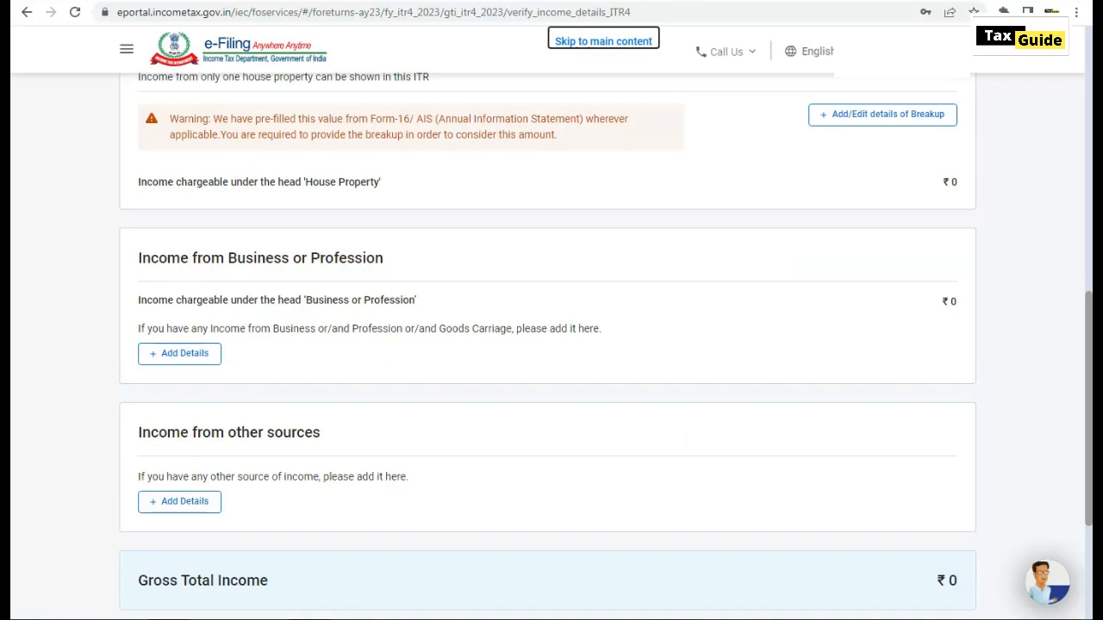
{"action": "left_click", "coordinate": [191, 362]}
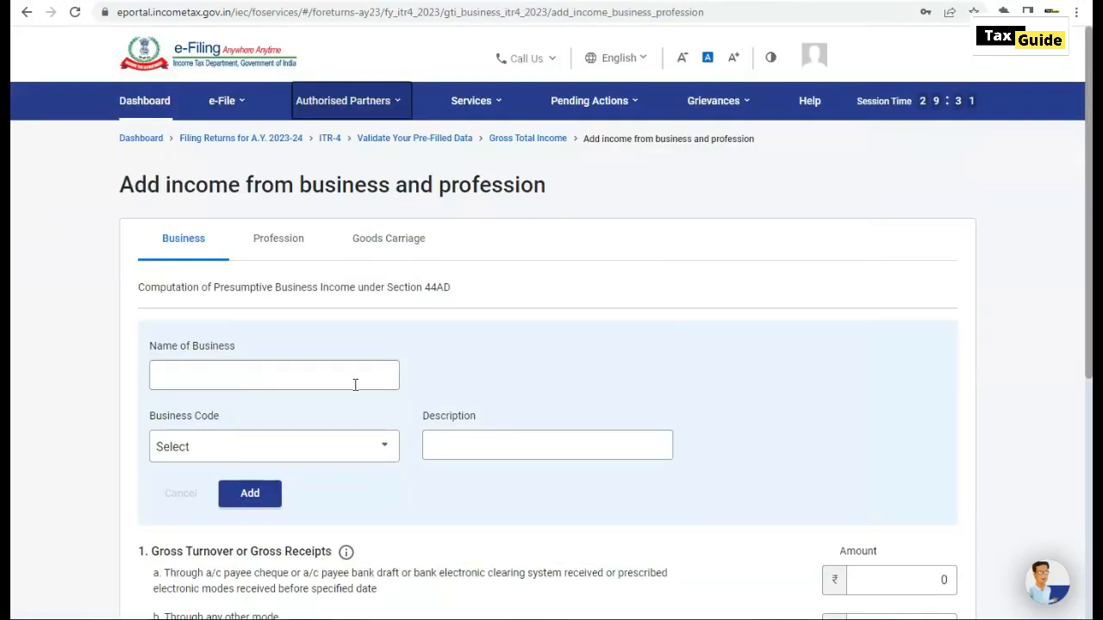
Choose business code 21001-Hair dressing and other beauty treatment, name the business MAHI BEAUTY PARLOUR, and describe it as hair dressing and beauty treatment.
{"action": "left_click", "coordinate": [385, 453]}
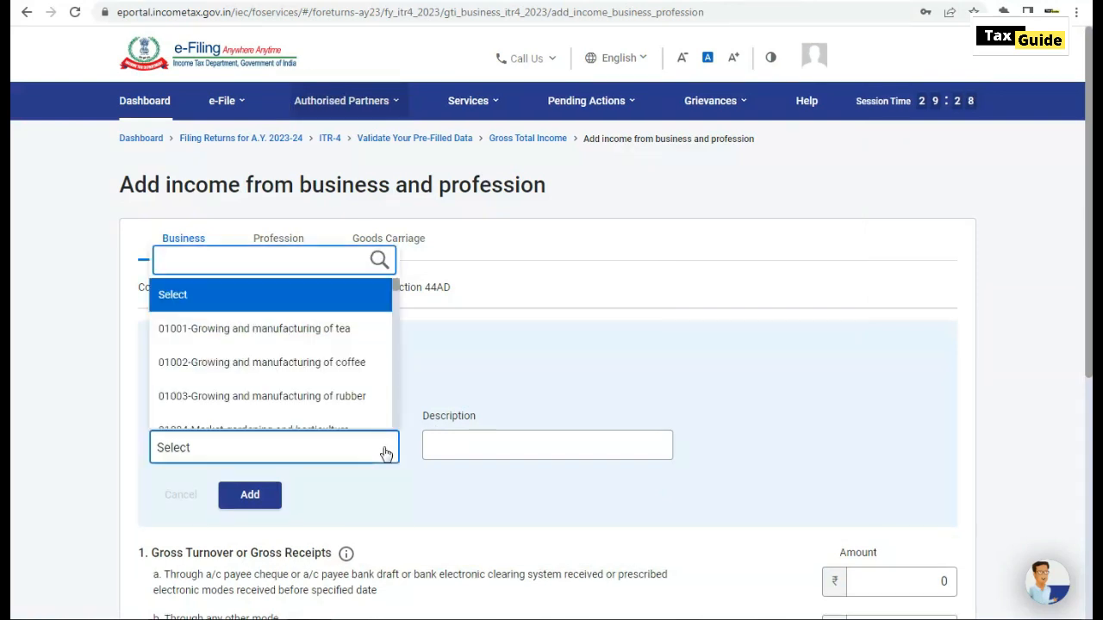
{"action": "scroll", "coordinate": [390, 336], "scroll_direction": "down", "scroll_amount": 1}
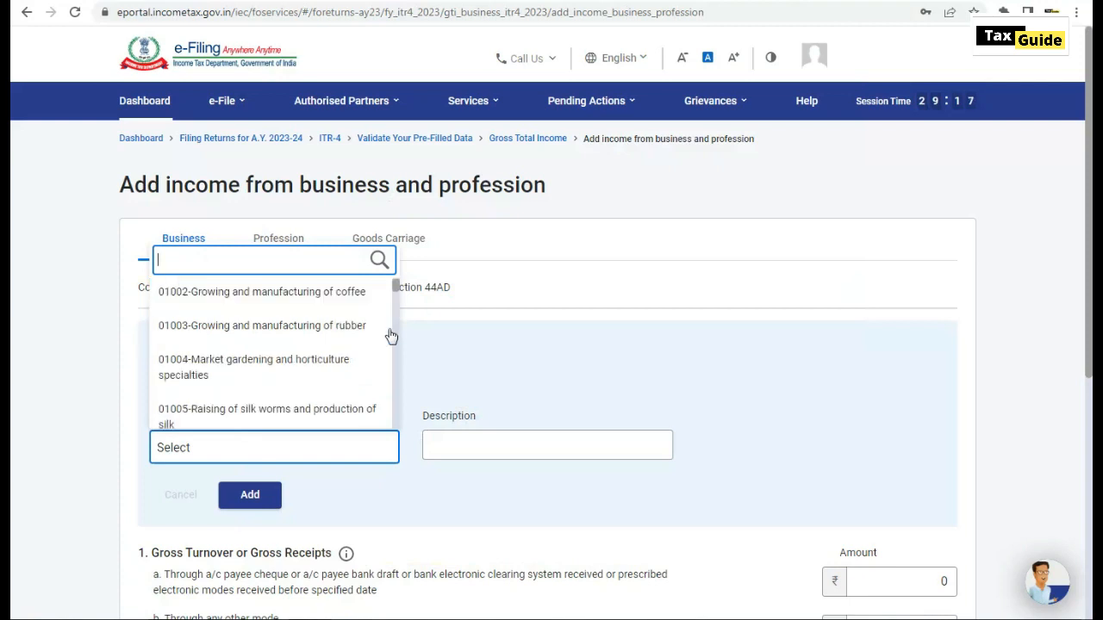
{"action": "scroll", "coordinate": [390, 336], "scroll_direction": "down", "scroll_amount": 1}
{"action": "scroll", "coordinate": [391, 335], "scroll_direction": "down", "scroll_amount": 5}
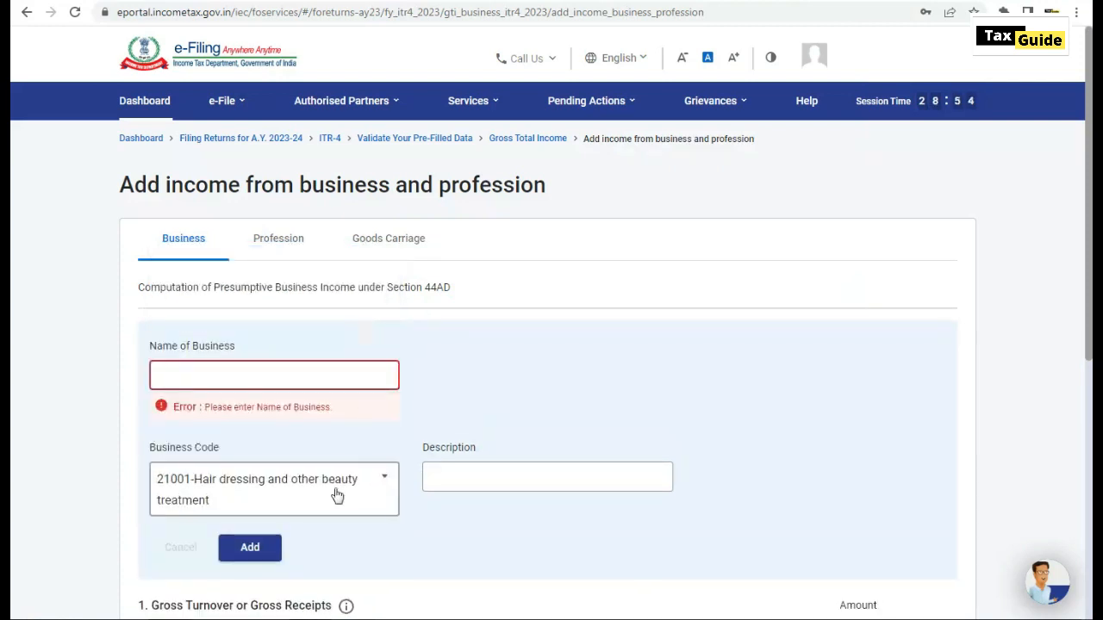
{"action": "left_click", "coordinate": [214, 374]}
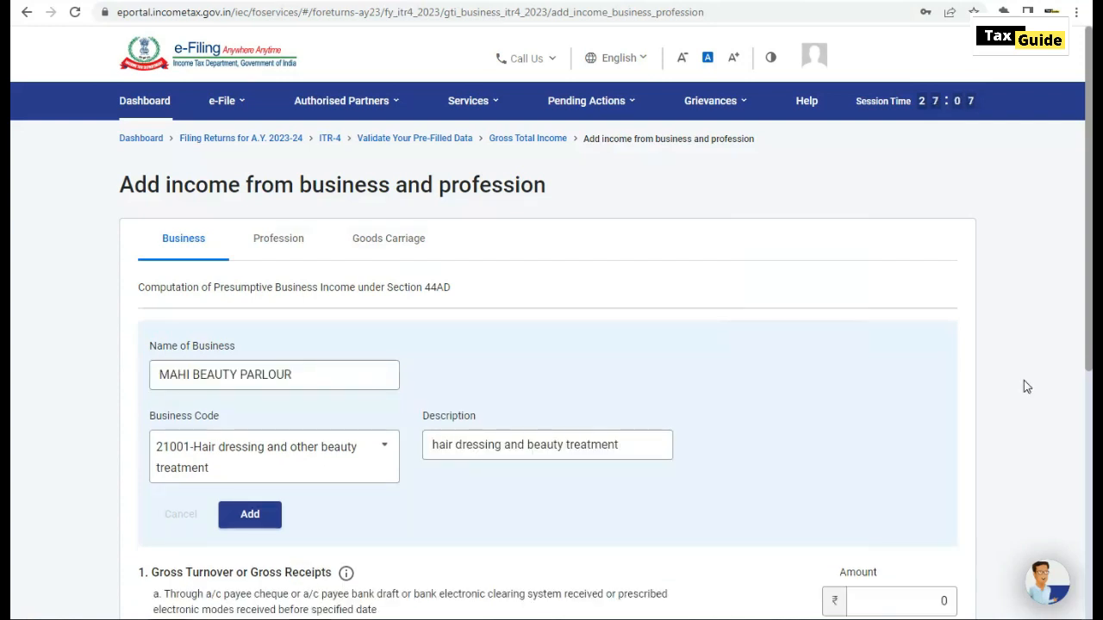
Enter gross receipts of 4,96,202 through any other mode and presumptive income of 2,69,034 on the 8% line, then add the business income.
{"action": "scroll", "coordinate": [1023, 384], "scroll_direction": "down", "scroll_amount": 4}
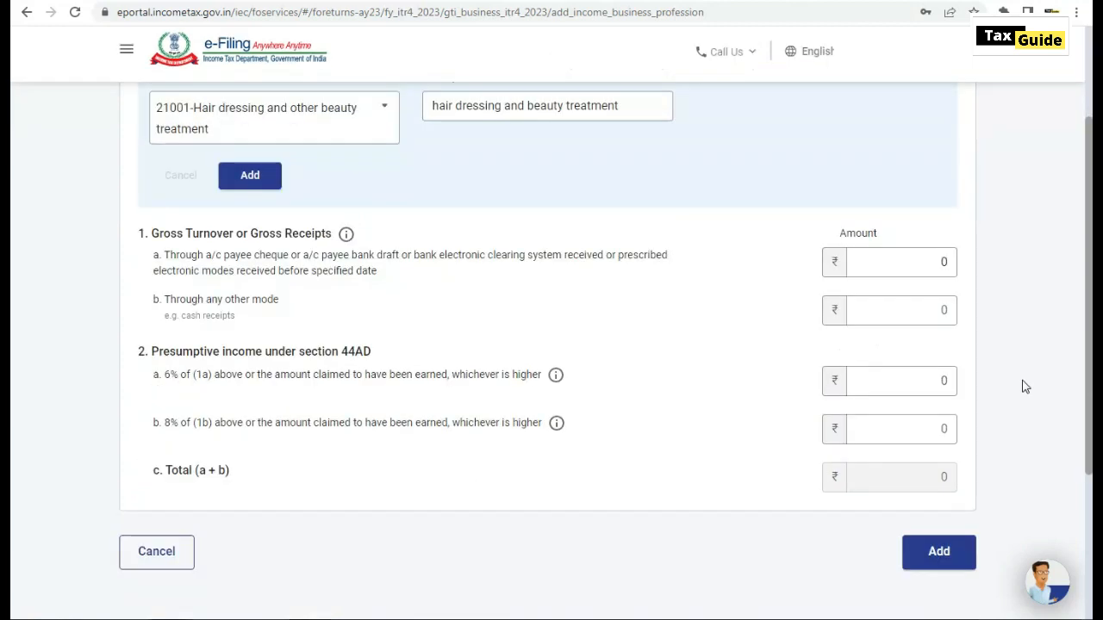
{"action": "left_click", "coordinate": [907, 261]}
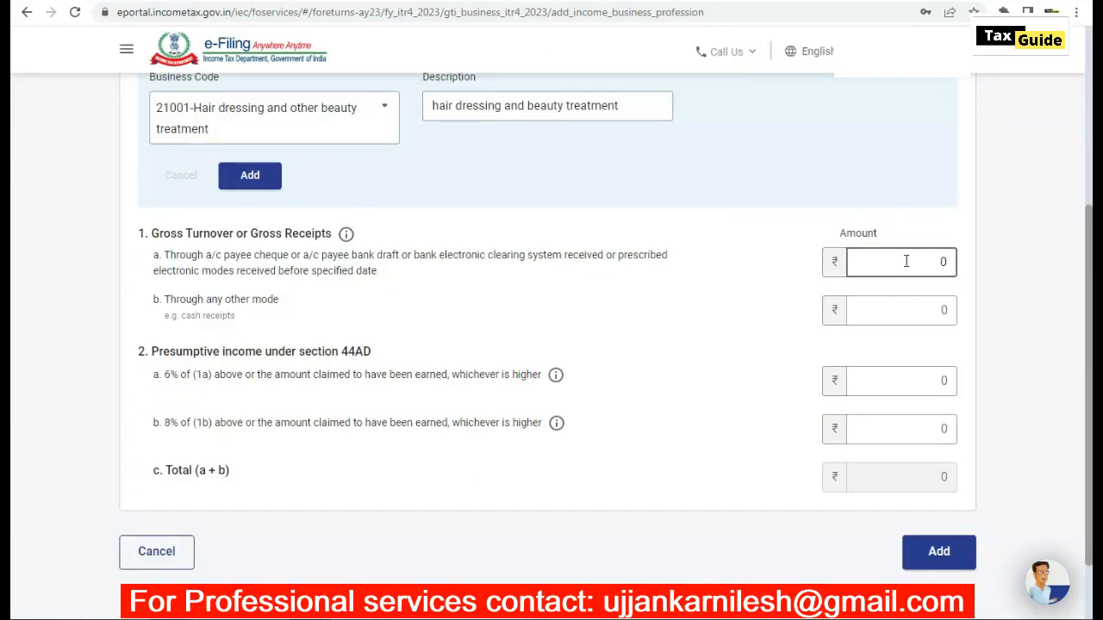
{"action": "key", "text": "BackSpace"}
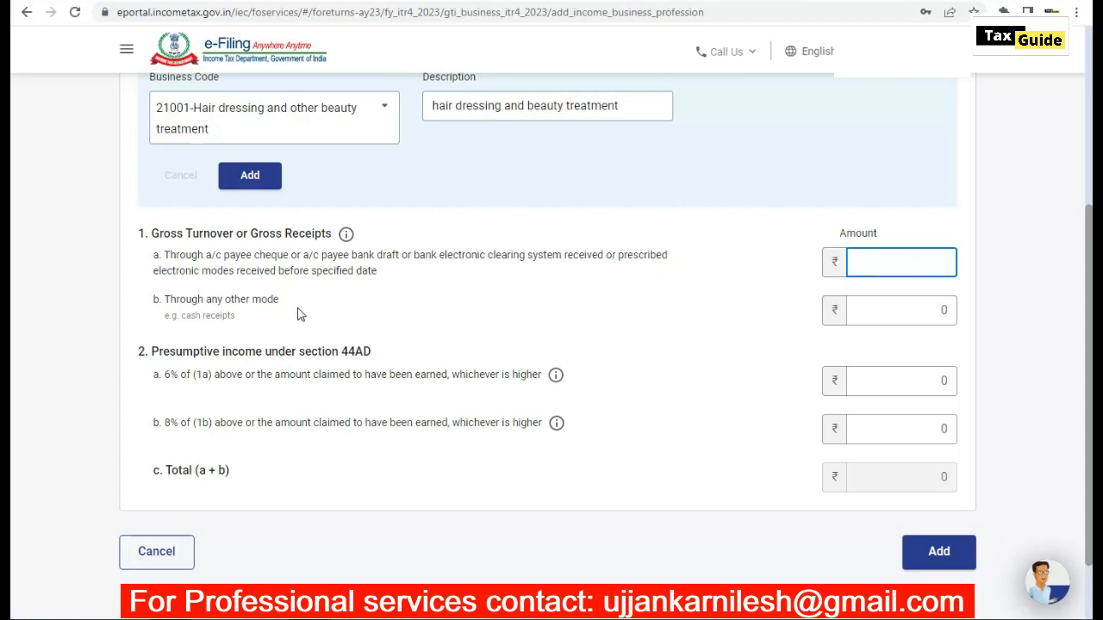
{"action": "left_click", "coordinate": [912, 311]}
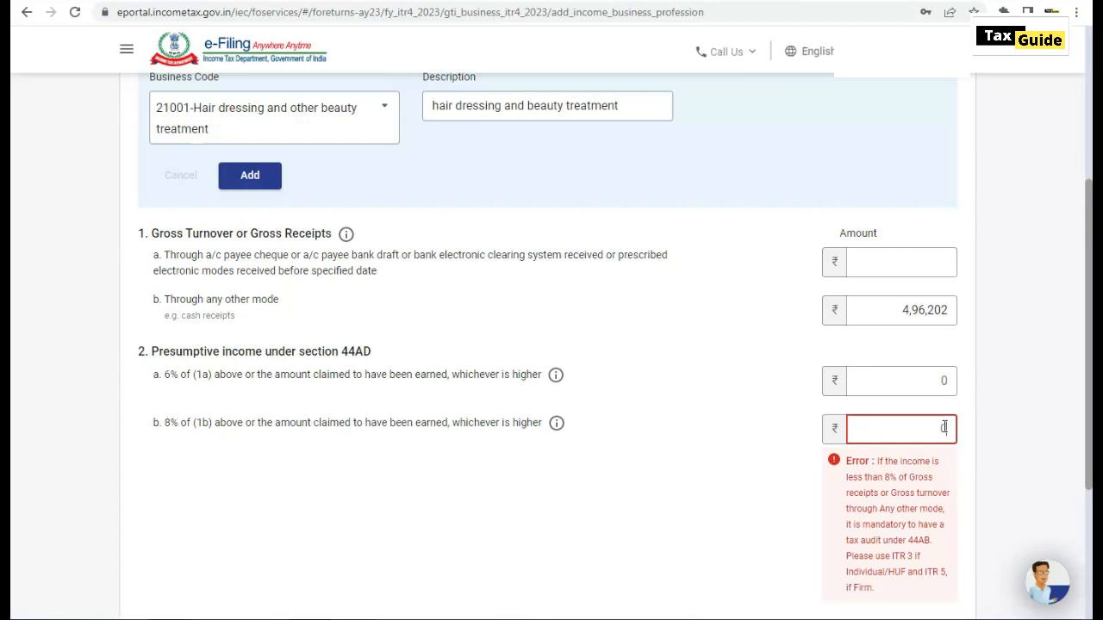
{"action": "type", "text": "269034"}
{"action": "left_click", "coordinate": [1034, 499]}
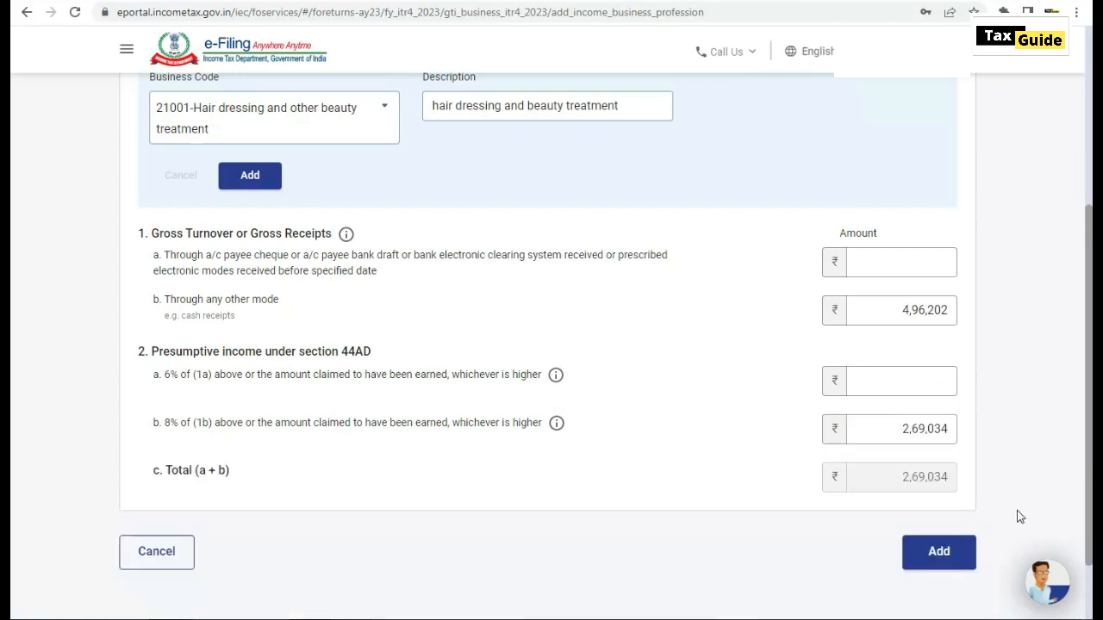
{"action": "left_click", "coordinate": [941, 554]}
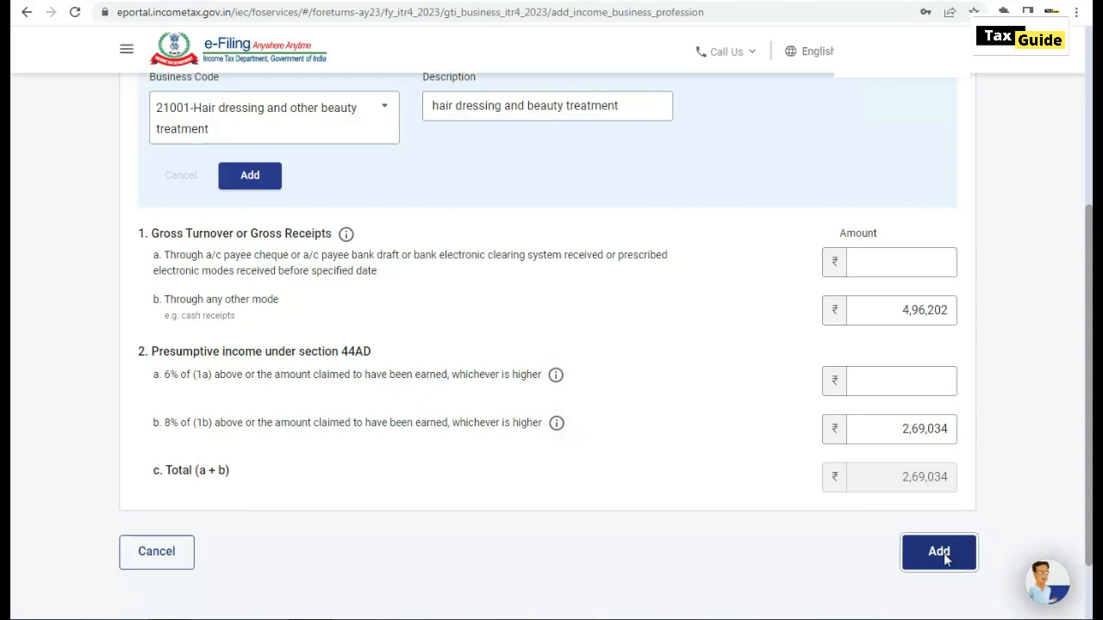
Open the details for income from other sources and declare savings bank interest of ₹1,230.
{"action": "scroll", "coordinate": [990, 301], "scroll_direction": "down", "scroll_amount": 3}
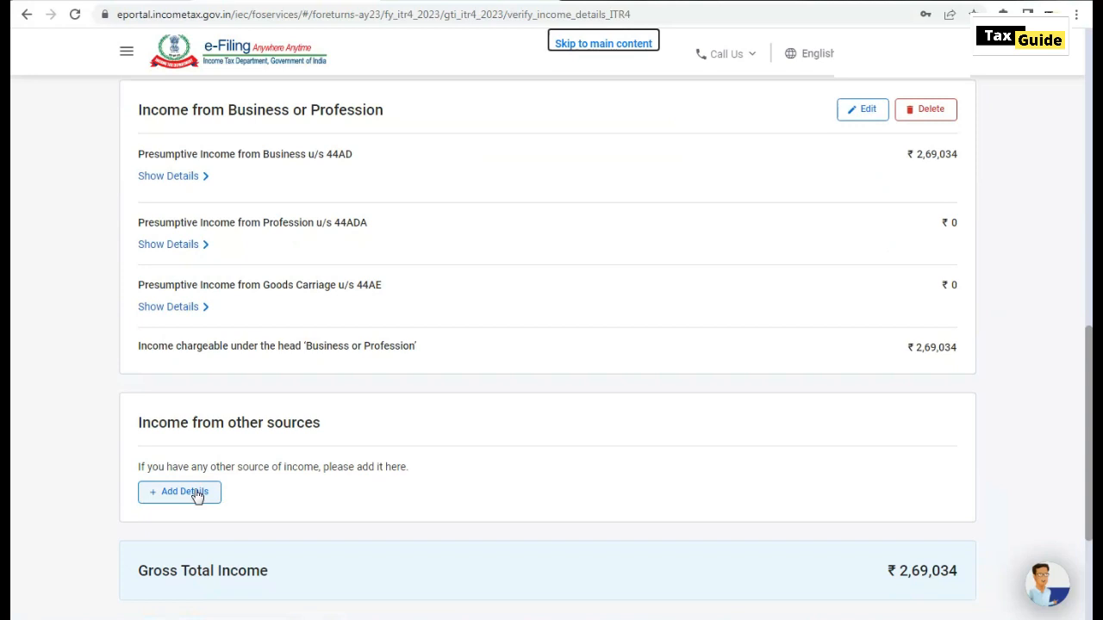
{"action": "left_click", "coordinate": [195, 497]}
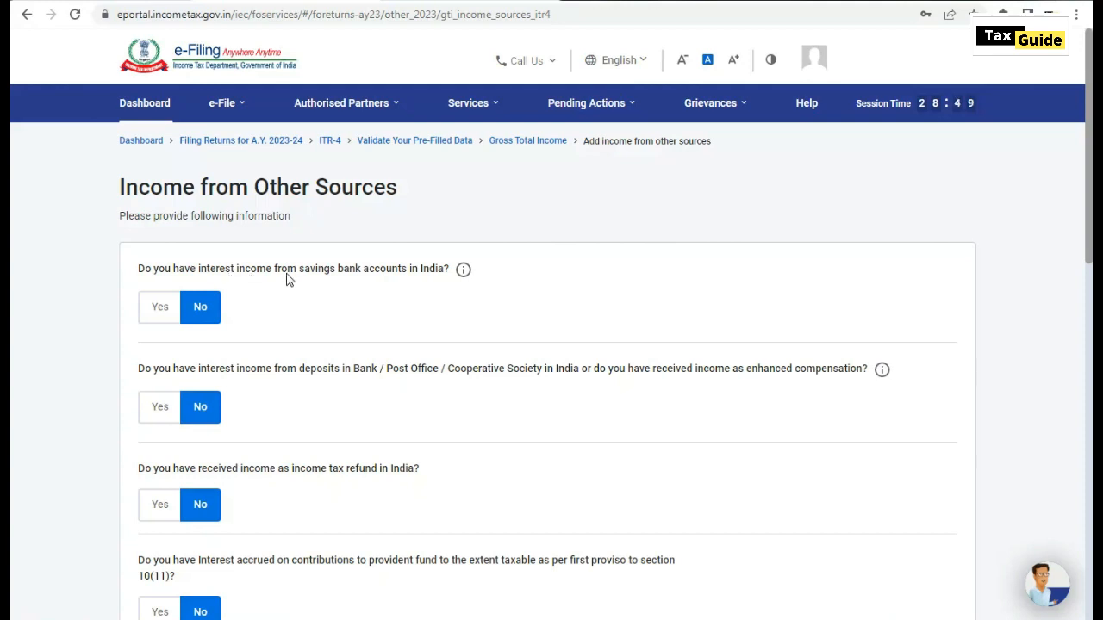
{"action": "left_click", "coordinate": [158, 312]}
{"action": "left_click", "coordinate": [224, 359]}
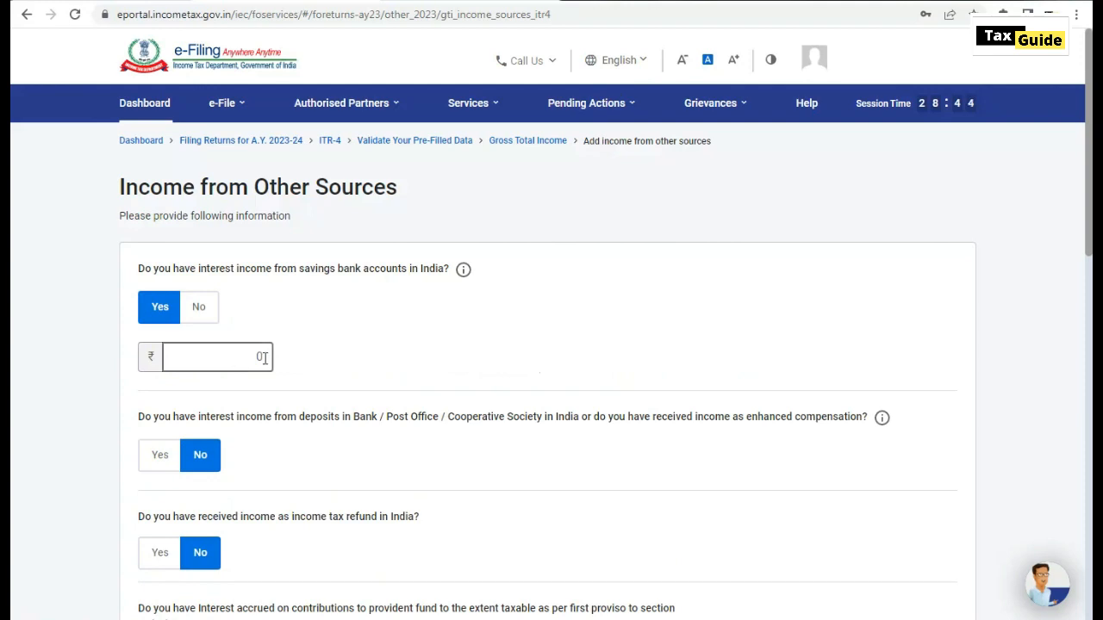
{"action": "left_click", "coordinate": [267, 358]}
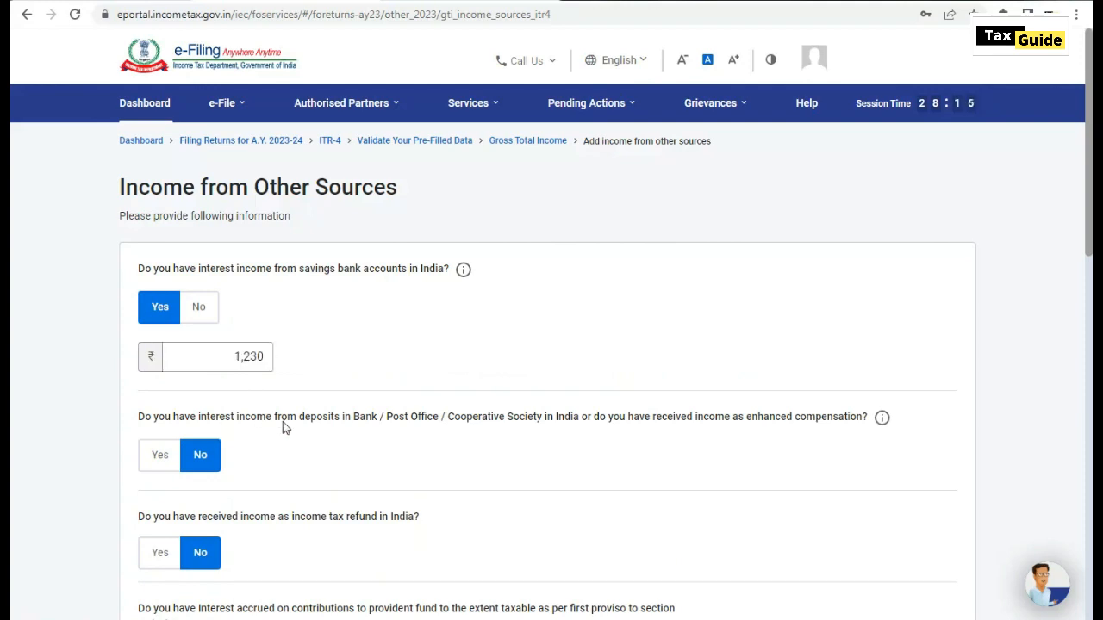
Declare interest income of ₹12 from deposits and submit the other sources answers, leaving the remaining questions at No.
{"action": "left_click", "coordinate": [162, 459]}
{"action": "left_click", "coordinate": [260, 504]}
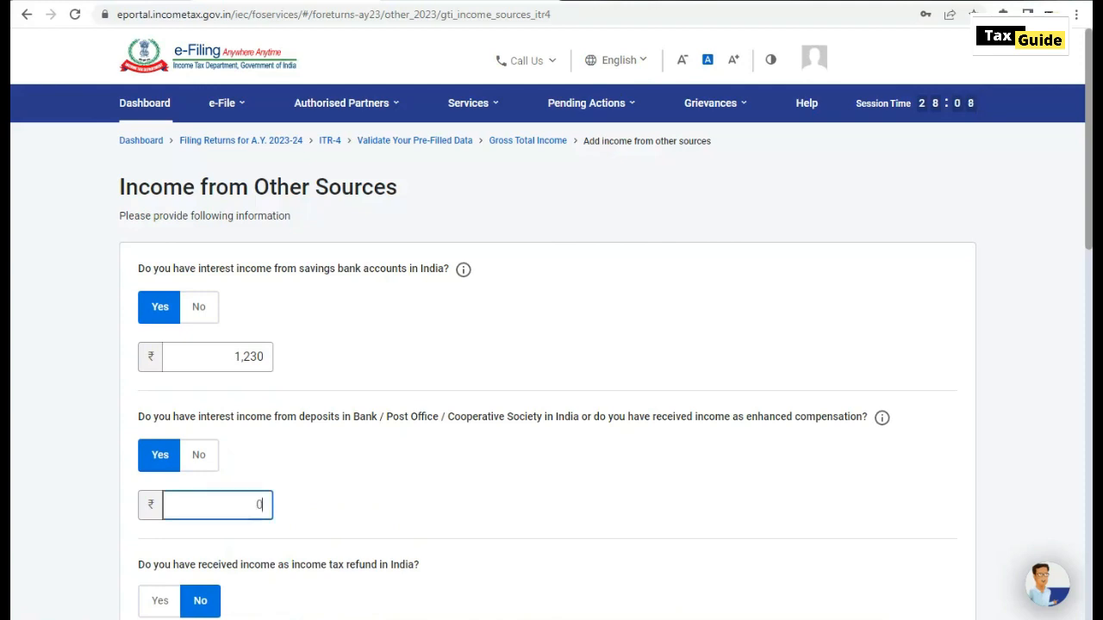
{"action": "scroll", "coordinate": [211, 530], "scroll_direction": "down", "scroll_amount": 9}
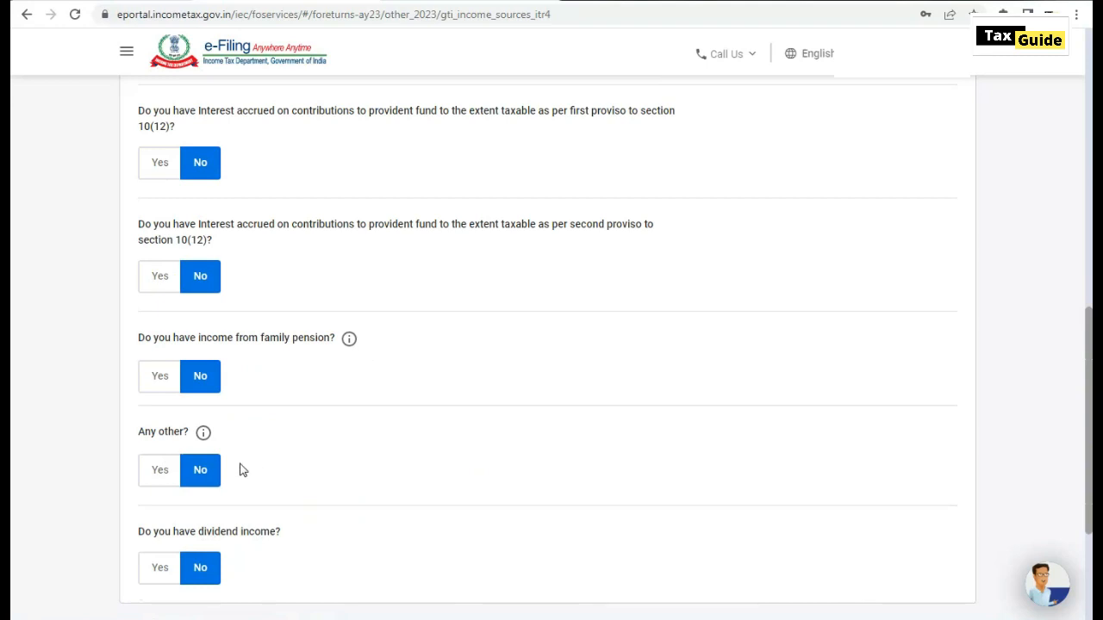
{"action": "scroll", "coordinate": [521, 449], "scroll_direction": "down", "scroll_amount": 2}
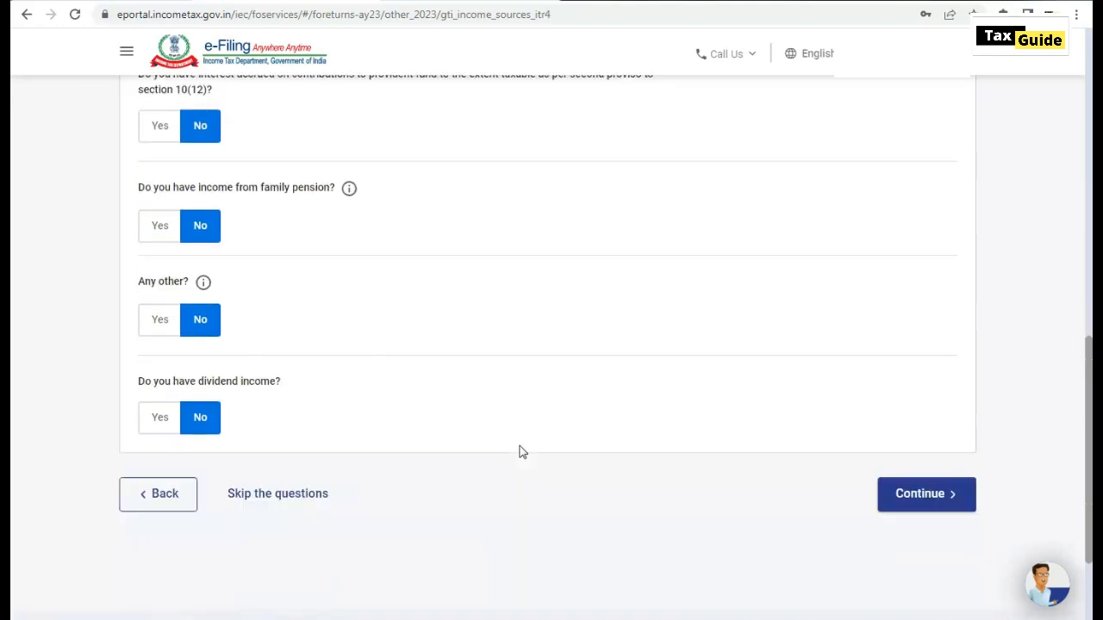
{"action": "left_click", "coordinate": [923, 498]}
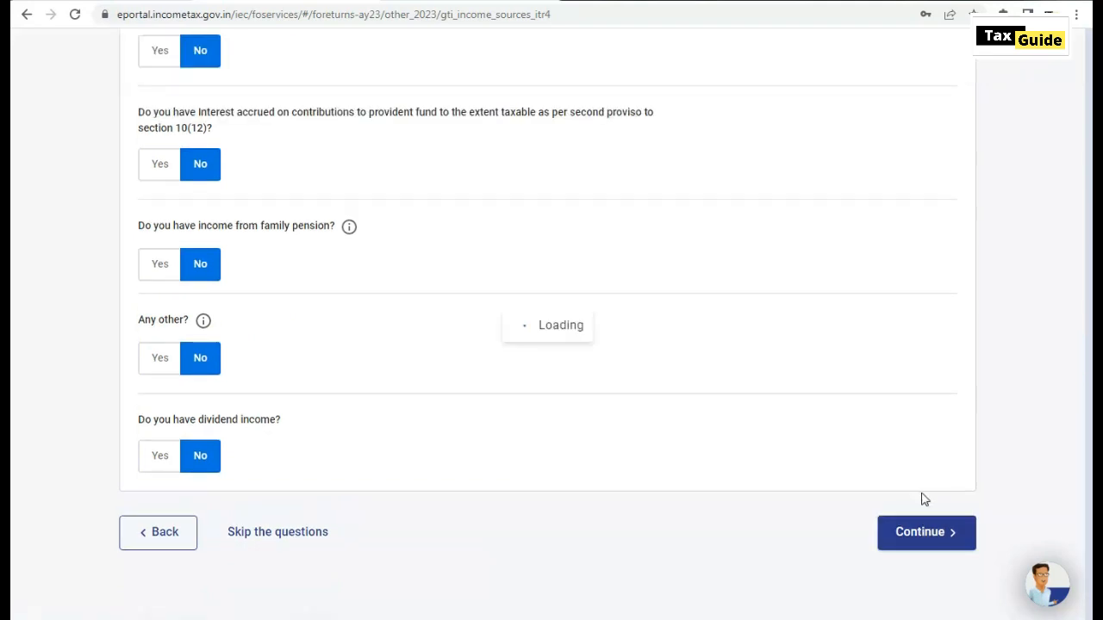
Confirm the Gross Total Income section and open Disclosures and Exempt Income from the return summary.
{"action": "scroll", "coordinate": [1043, 432], "scroll_direction": "down", "scroll_amount": 15}
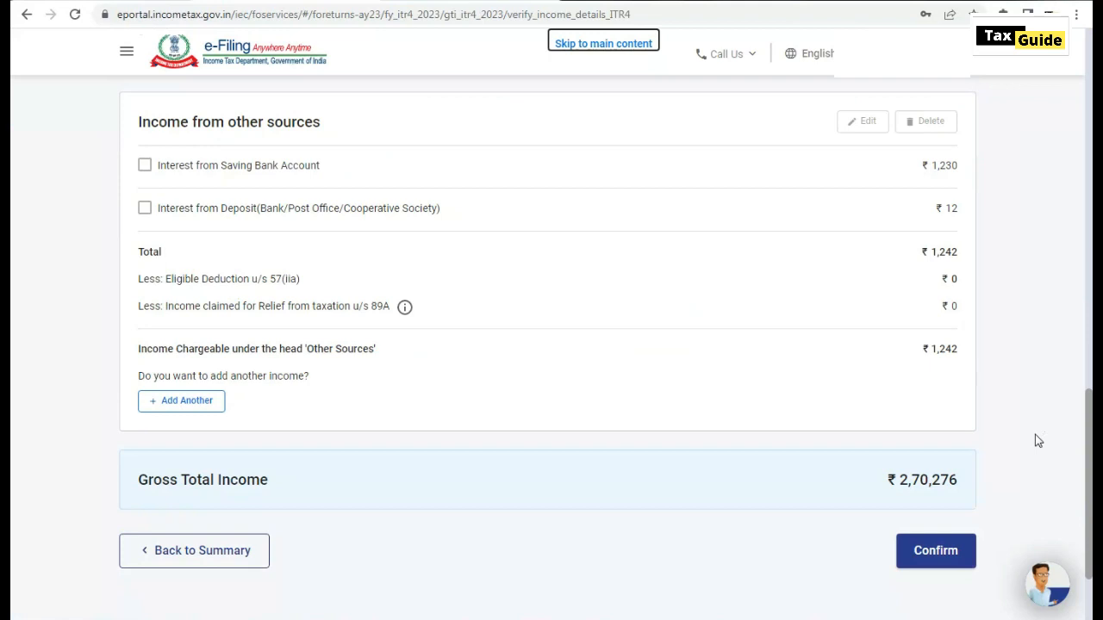
{"action": "left_click", "coordinate": [939, 559]}
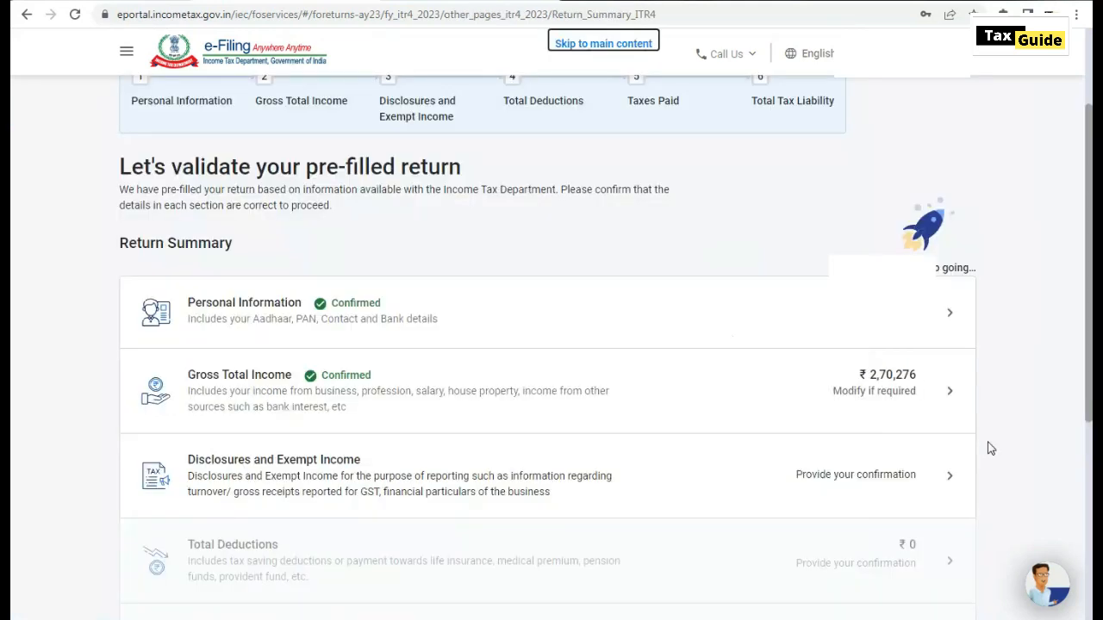
{"action": "left_click", "coordinate": [266, 483]}
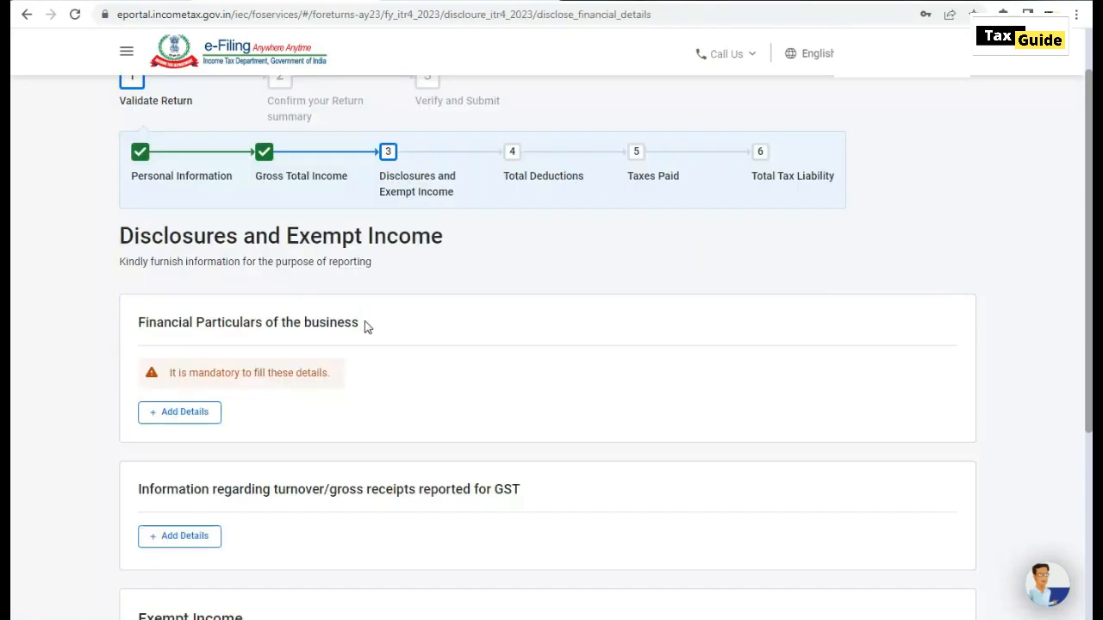
Start adding the Financial Particulars of the business and go through its mandatory amount fields.
{"action": "left_click_drag", "start_coordinate": [364, 325], "coordinate": [191, 321]}
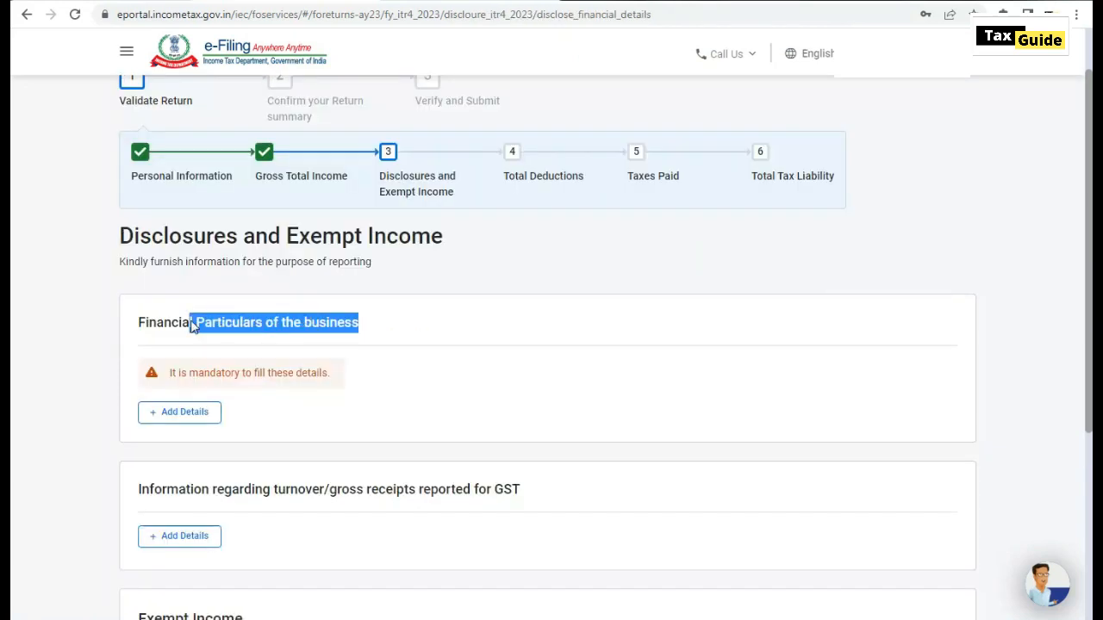
{"action": "left_click", "coordinate": [184, 413]}
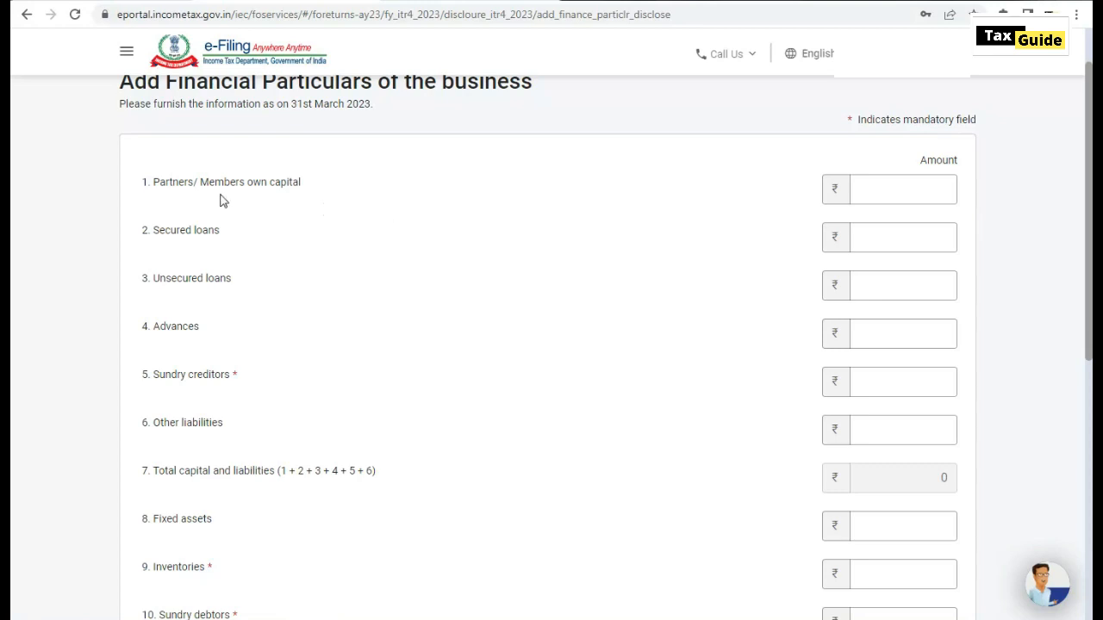
{"action": "left_click", "coordinate": [199, 238]}
{"action": "scroll", "coordinate": [285, 345], "scroll_direction": "down", "scroll_amount": 1}
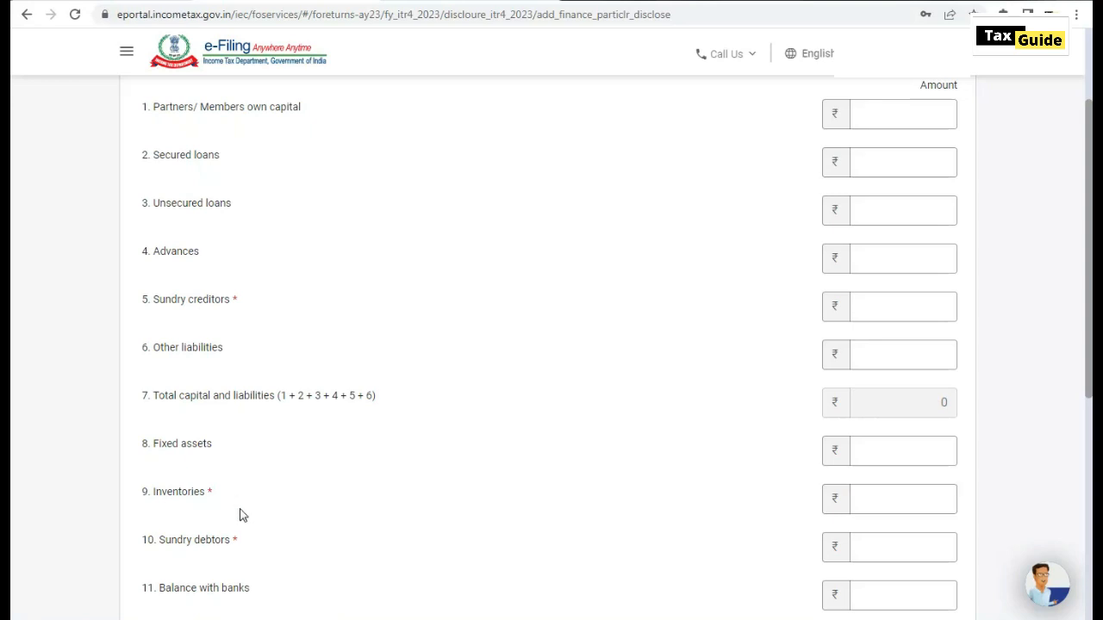
{"action": "scroll", "coordinate": [299, 551], "scroll_direction": "down", "scroll_amount": 2}
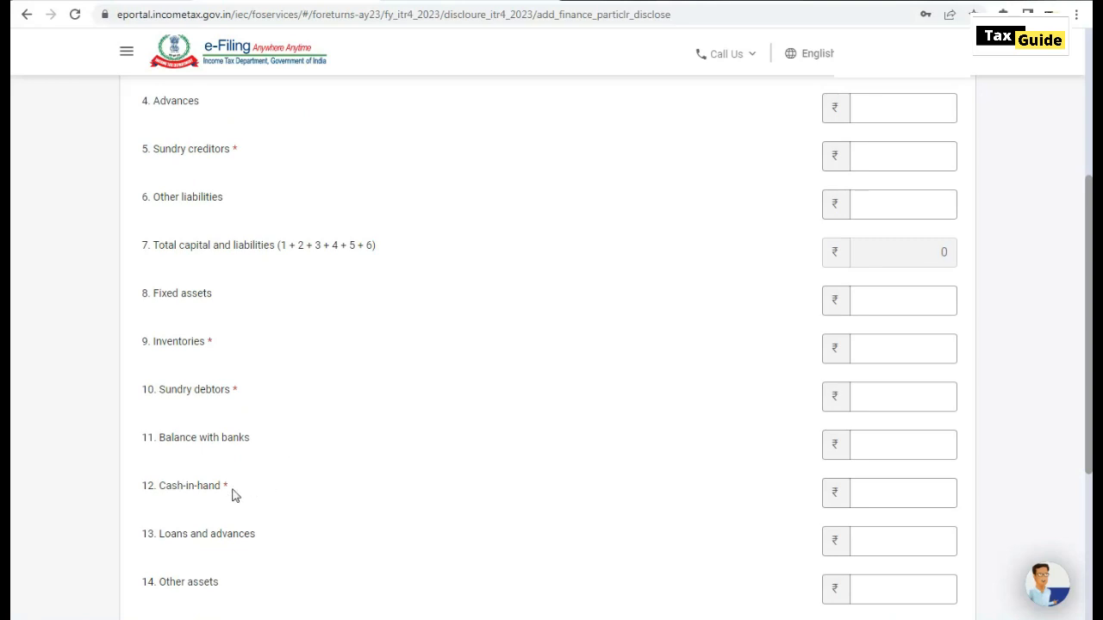
Enter 18,276 as cash-in-hand and 74,549 as sundry debtors in the business's financial particulars.
{"action": "left_click", "coordinate": [874, 491]}
{"action": "type", "text": "18276"}
{"action": "left_click", "coordinate": [867, 394]}
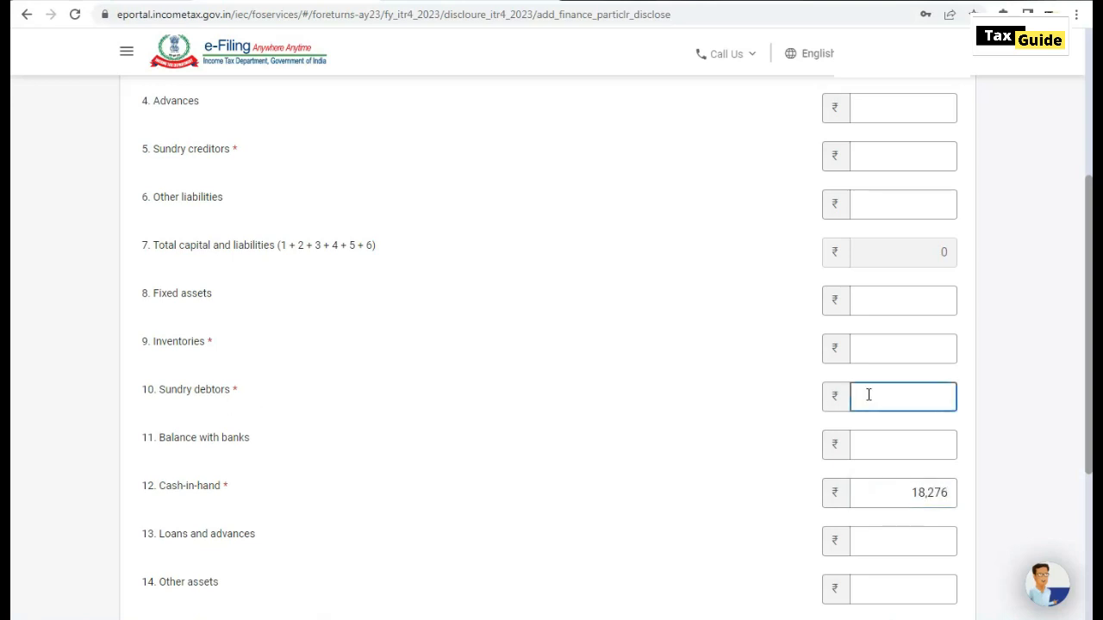
{"action": "type", "text": "74549"}
Enter 0 for both inventories and sundry creditors in the business's financial particulars.
{"action": "left_click", "coordinate": [904, 348]}
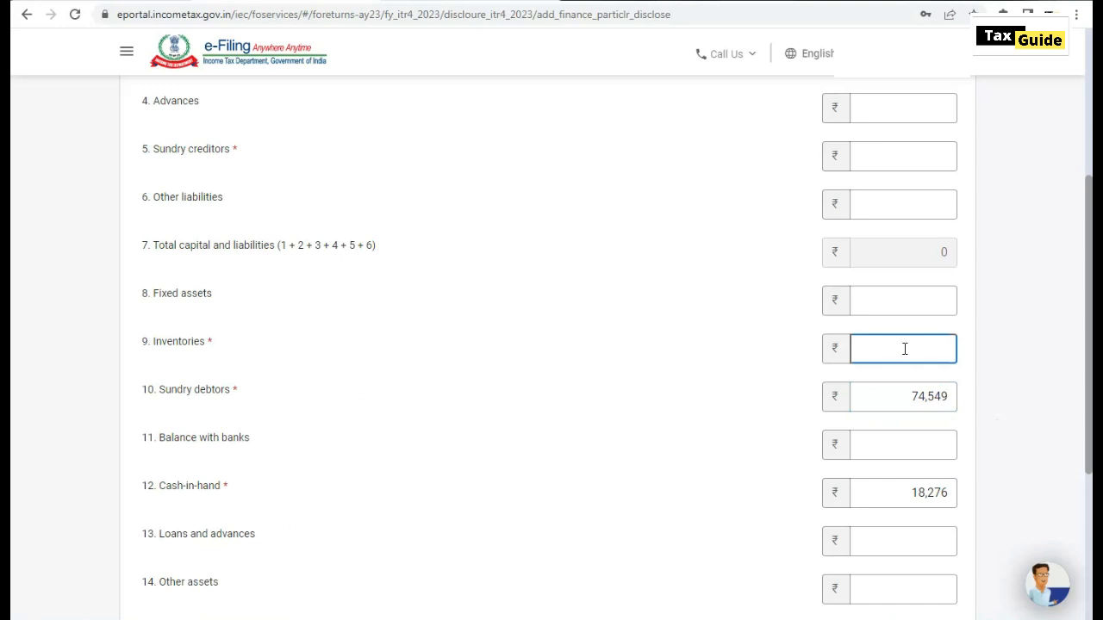
{"action": "type", "text": "0"}
{"action": "left_click", "coordinate": [872, 158]}
{"action": "type", "text": "0"}
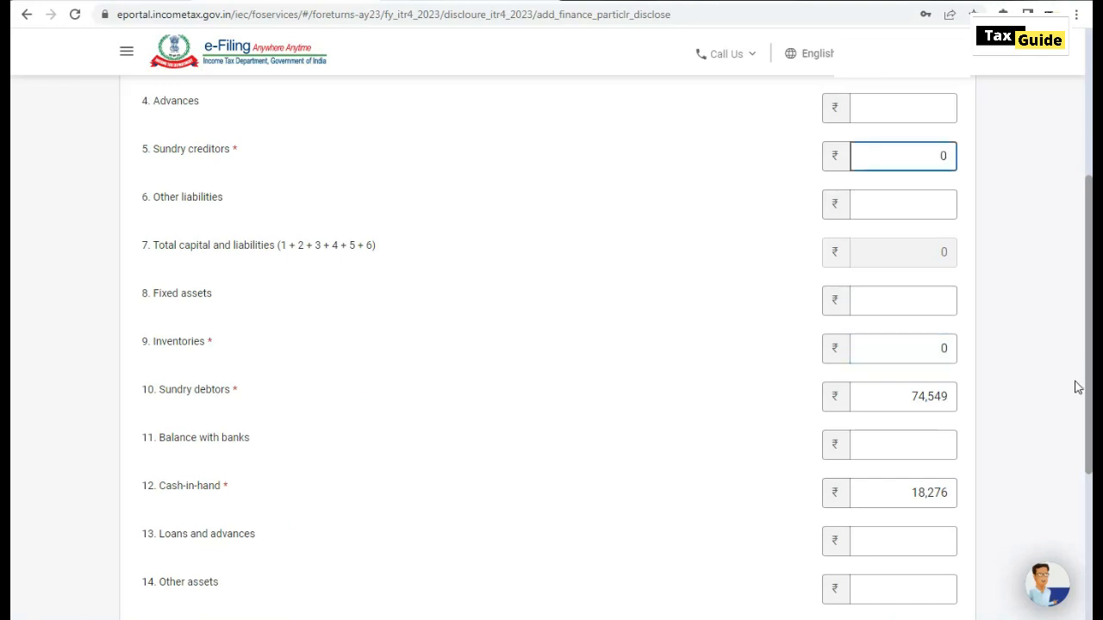
{"action": "scroll", "coordinate": [1026, 352], "scroll_direction": "down", "scroll_amount": 4}
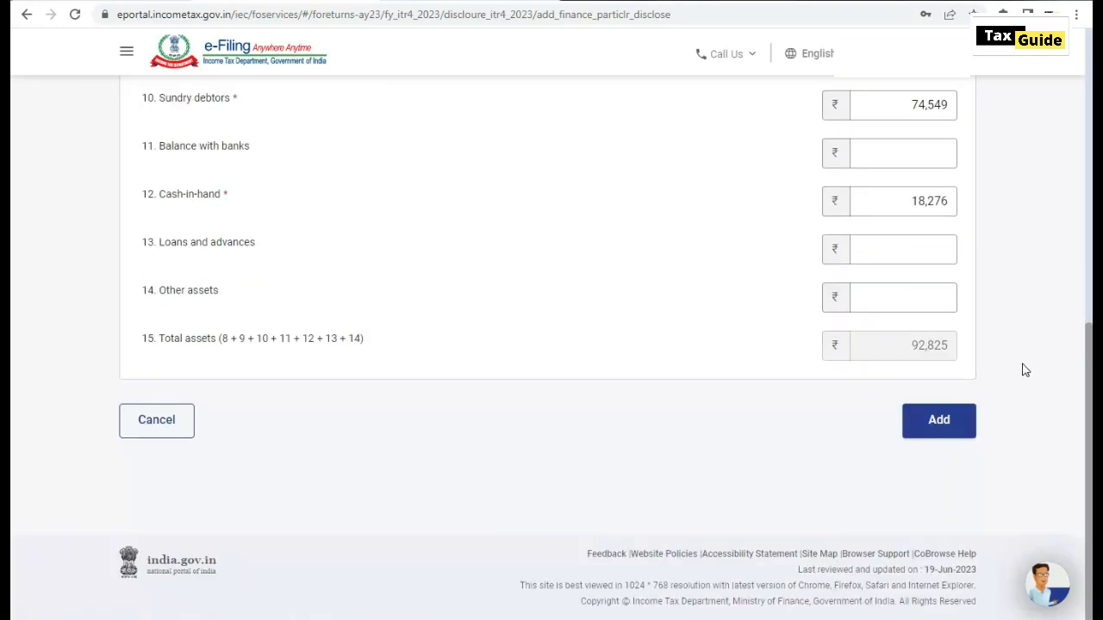
Add the entered financial particulars of the business and confirm the Disclosures and Exempt Income section.
{"action": "left_click", "coordinate": [937, 428]}
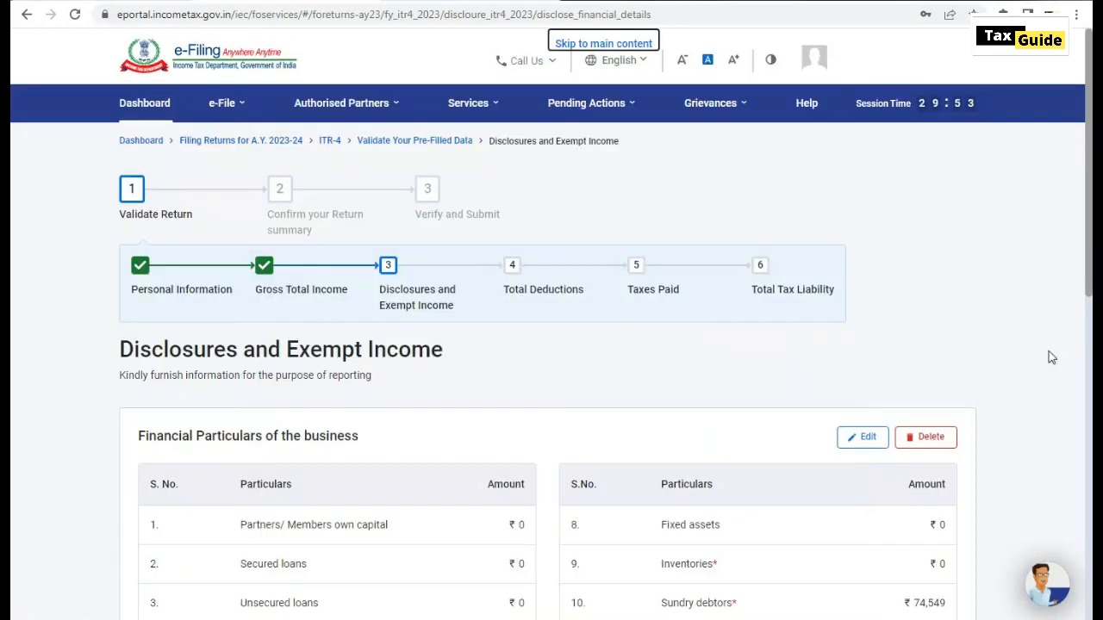
{"action": "scroll", "coordinate": [1038, 357], "scroll_direction": "down", "scroll_amount": 1}
{"action": "scroll", "coordinate": [1038, 357], "scroll_direction": "down", "scroll_amount": 5}
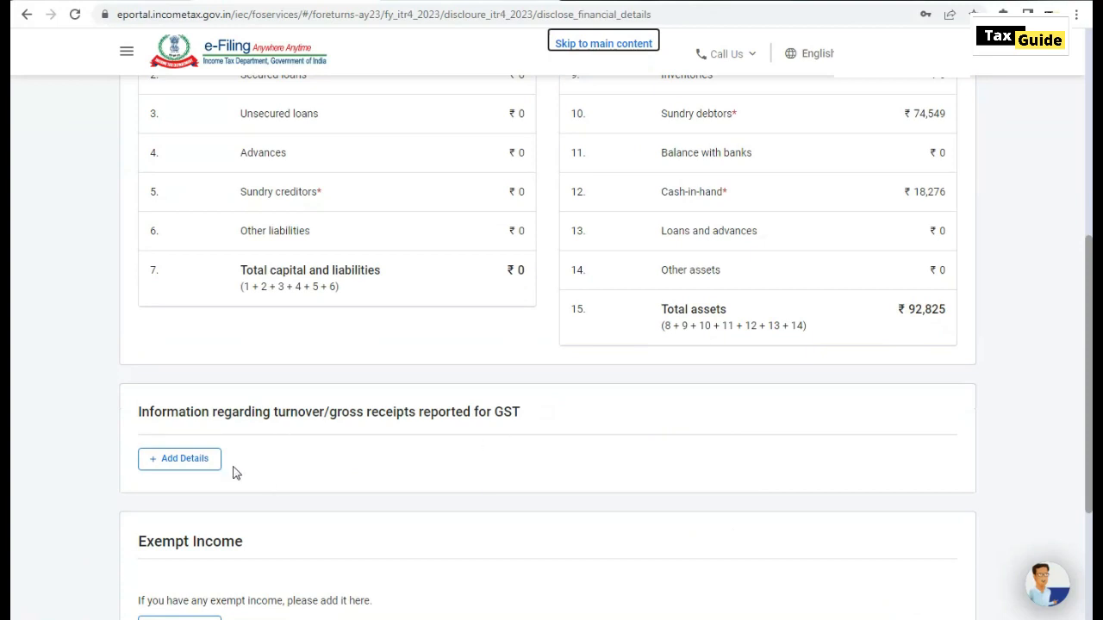
{"action": "scroll", "coordinate": [372, 480], "scroll_direction": "down", "scroll_amount": 2}
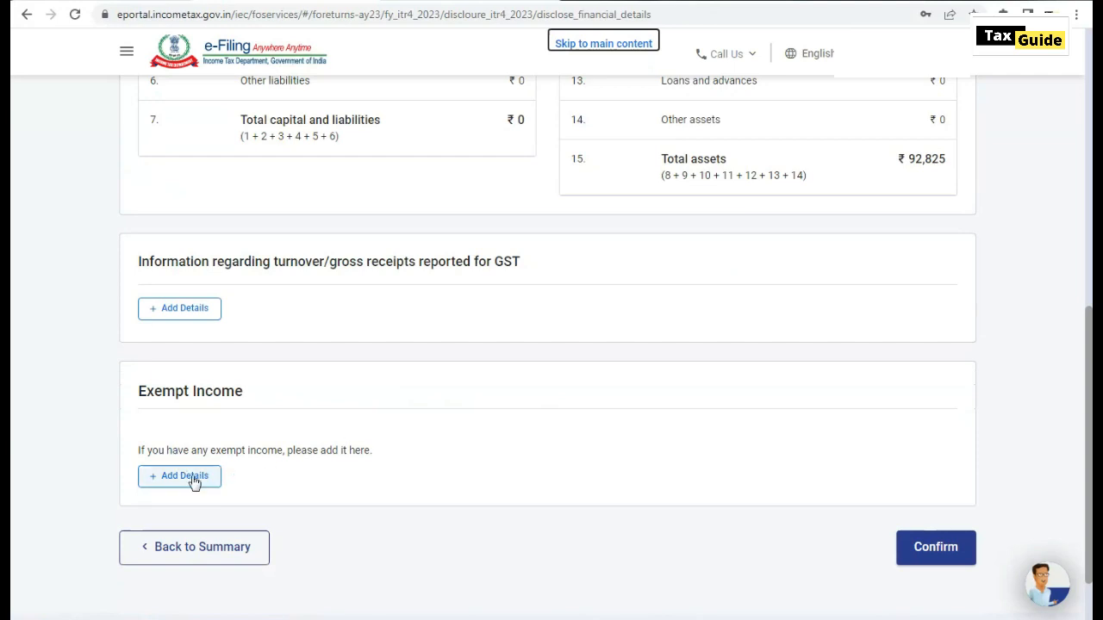
{"action": "left_click", "coordinate": [931, 550]}
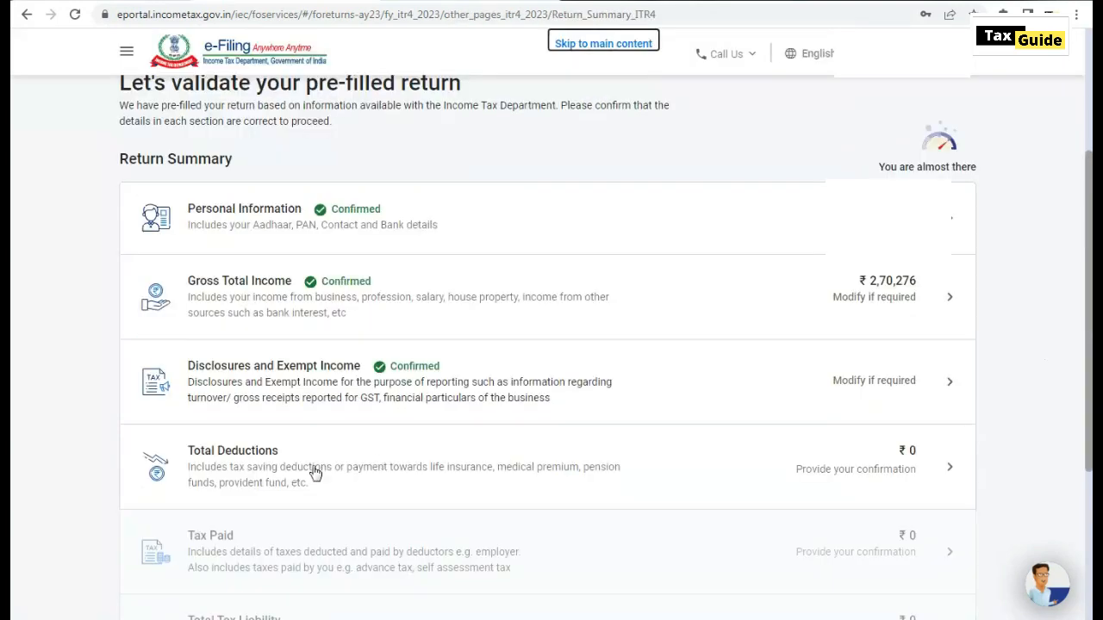
Open Total Deductions, claim a Section 80C deduction with an investment amount of 15,915, and continue past the questions.
{"action": "left_click", "coordinate": [315, 473]}
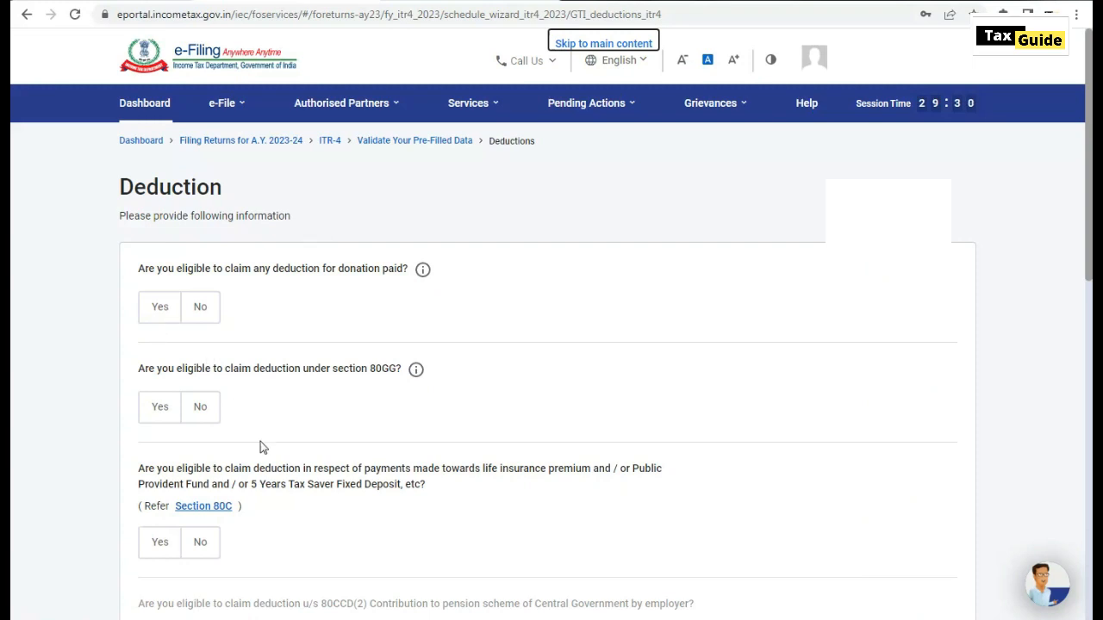
{"action": "scroll", "coordinate": [285, 522], "scroll_direction": "down", "scroll_amount": 1}
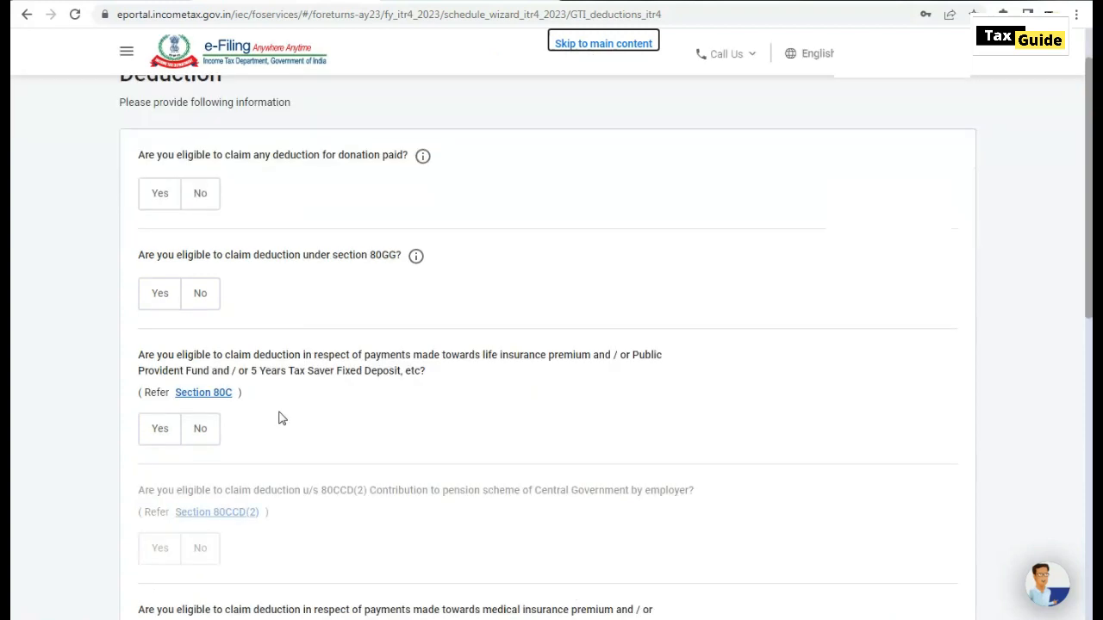
{"action": "left_click", "coordinate": [162, 436]}
{"action": "left_click", "coordinate": [214, 495]}
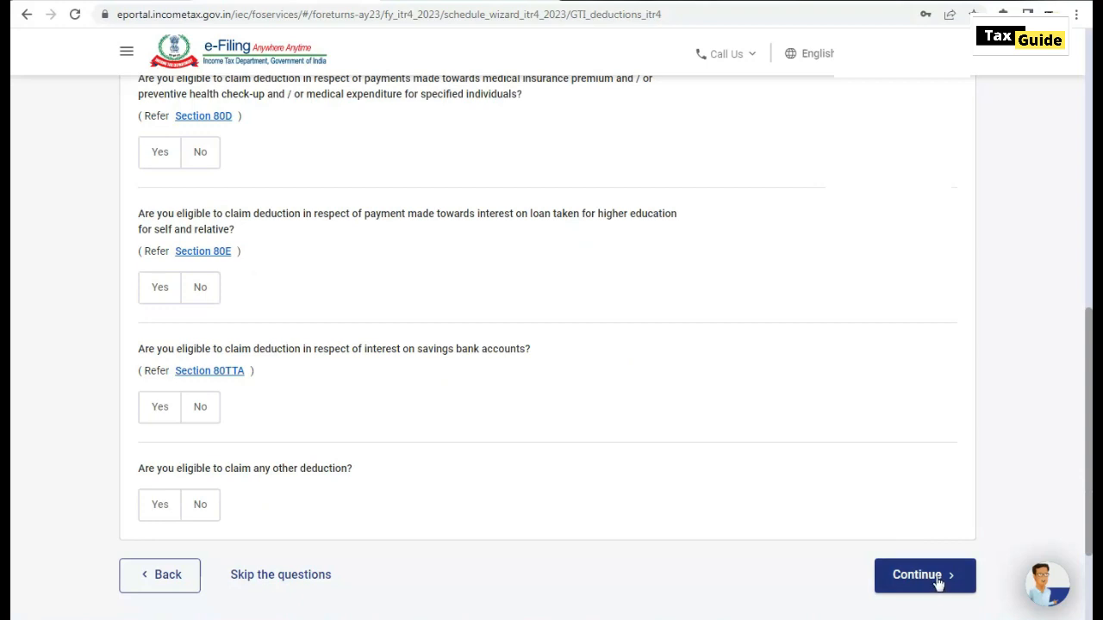
{"action": "left_click", "coordinate": [937, 584]}
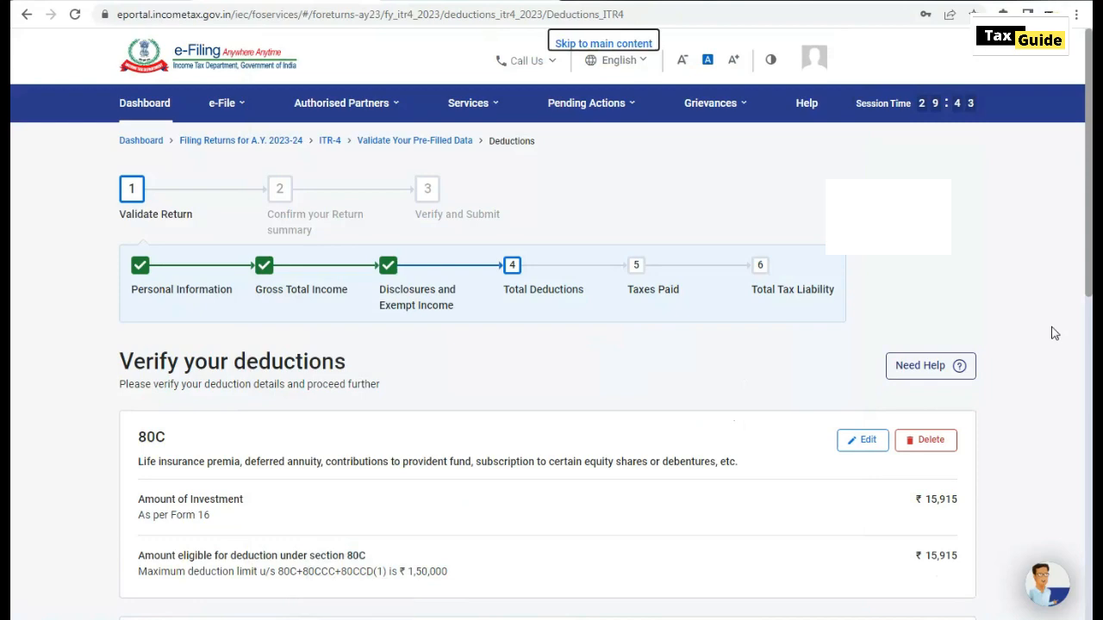
Check the deduction details and confirm the Total Deductions section.
{"action": "scroll", "coordinate": [1048, 333], "scroll_direction": "down", "scroll_amount": 5}
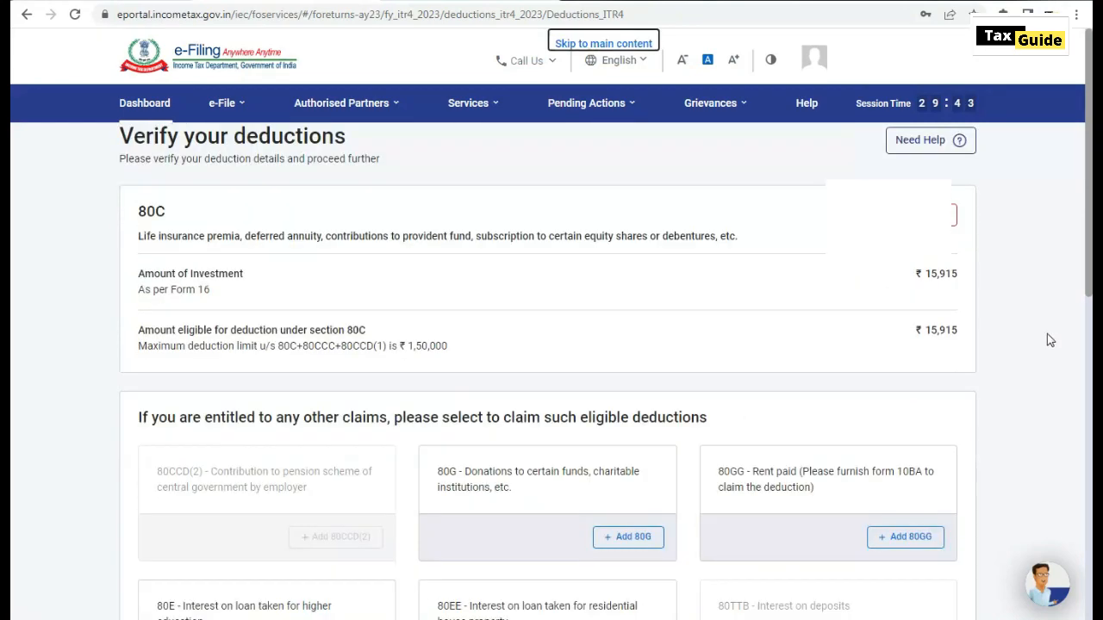
{"action": "scroll", "coordinate": [1047, 342], "scroll_direction": "down", "scroll_amount": 2}
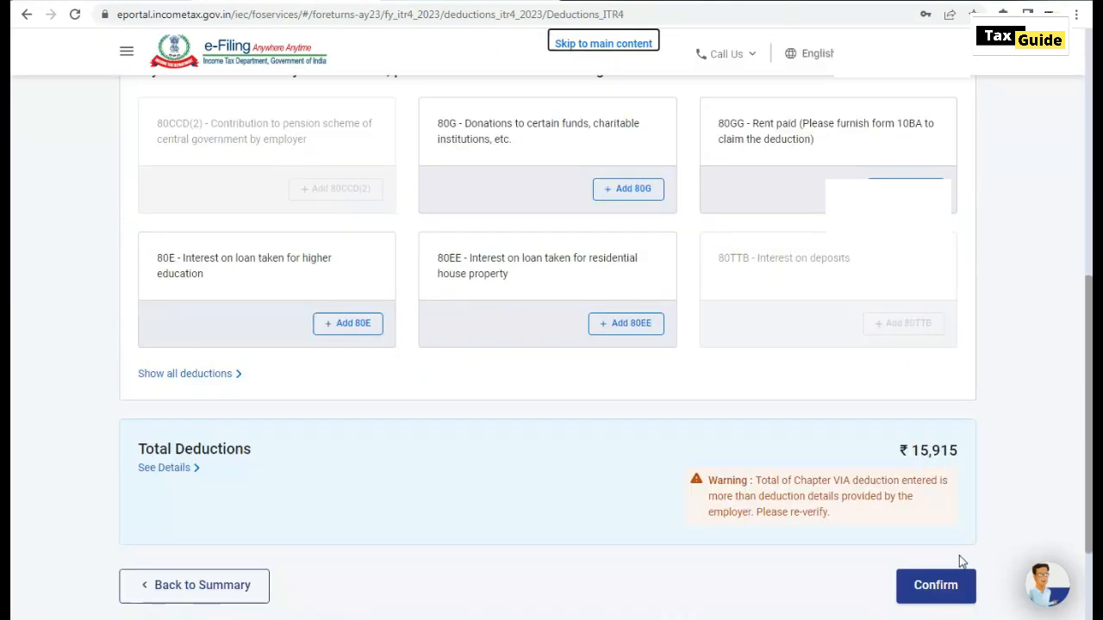
{"action": "left_click", "coordinate": [934, 591]}
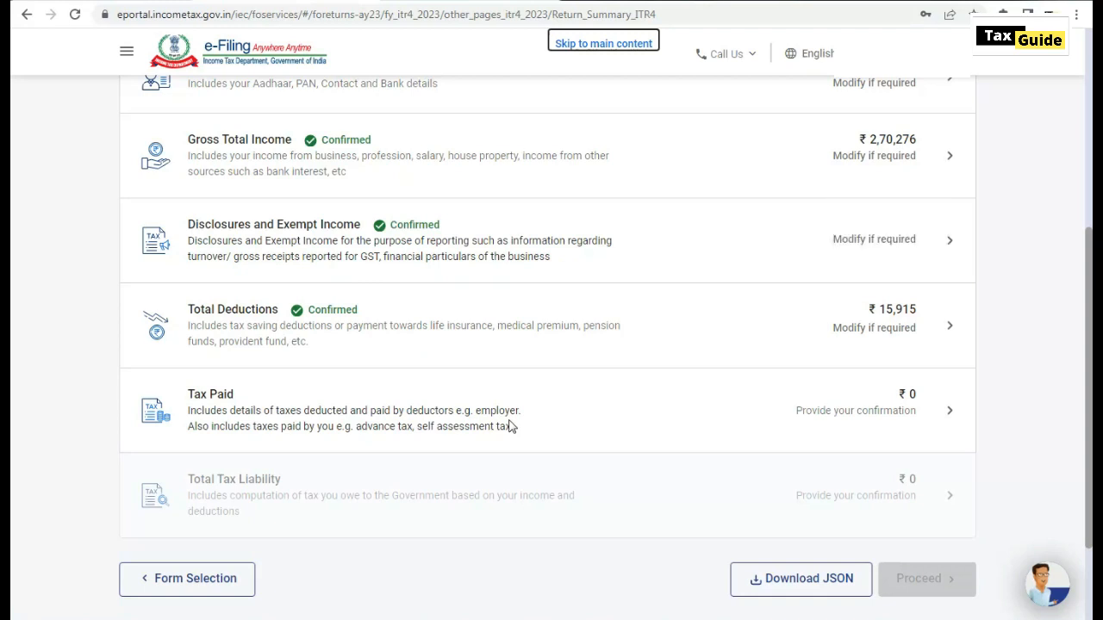
Open Tax Paid from the return summary, review the TDS, TCS and advance tax entries, and confirm the section.
{"action": "left_click", "coordinate": [428, 417]}
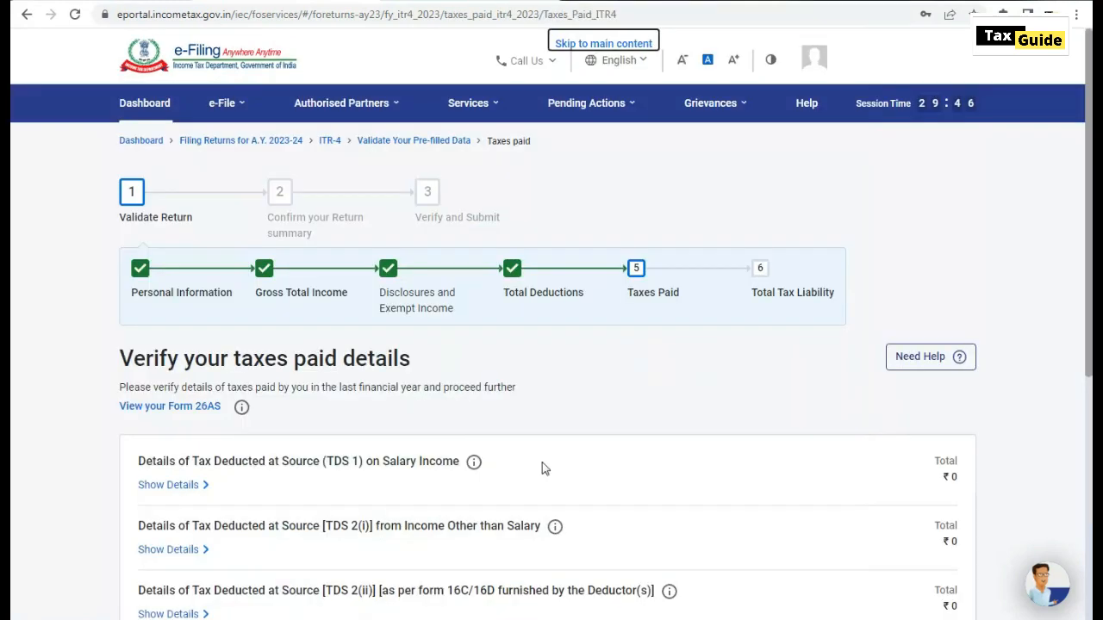
{"action": "scroll", "coordinate": [542, 468], "scroll_direction": "down", "scroll_amount": 3}
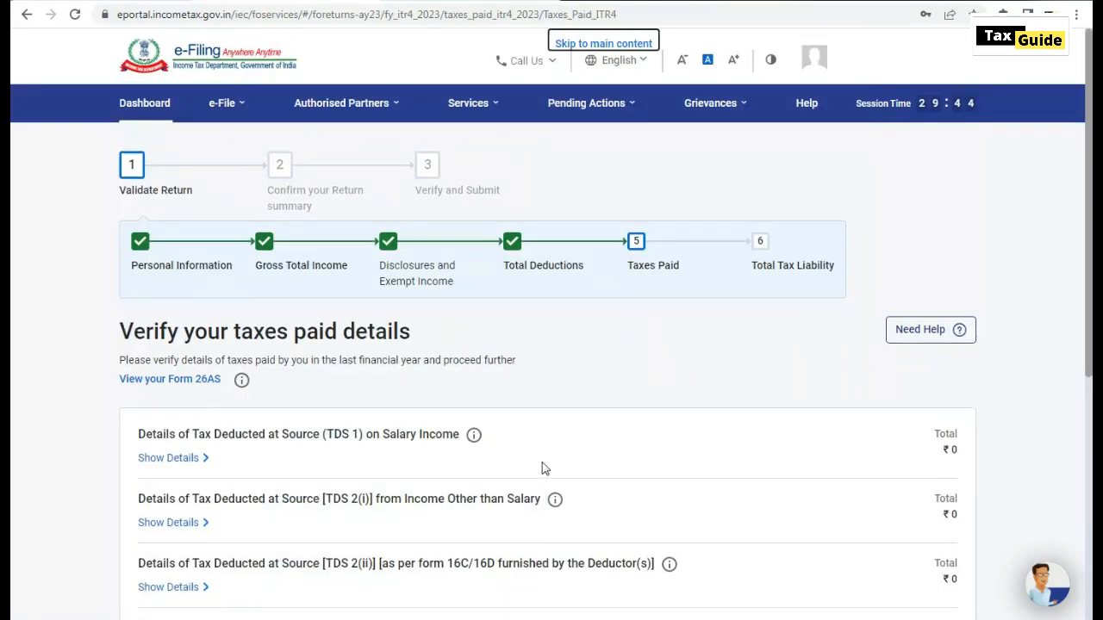
{"action": "scroll", "coordinate": [542, 468], "scroll_direction": "down", "scroll_amount": 2}
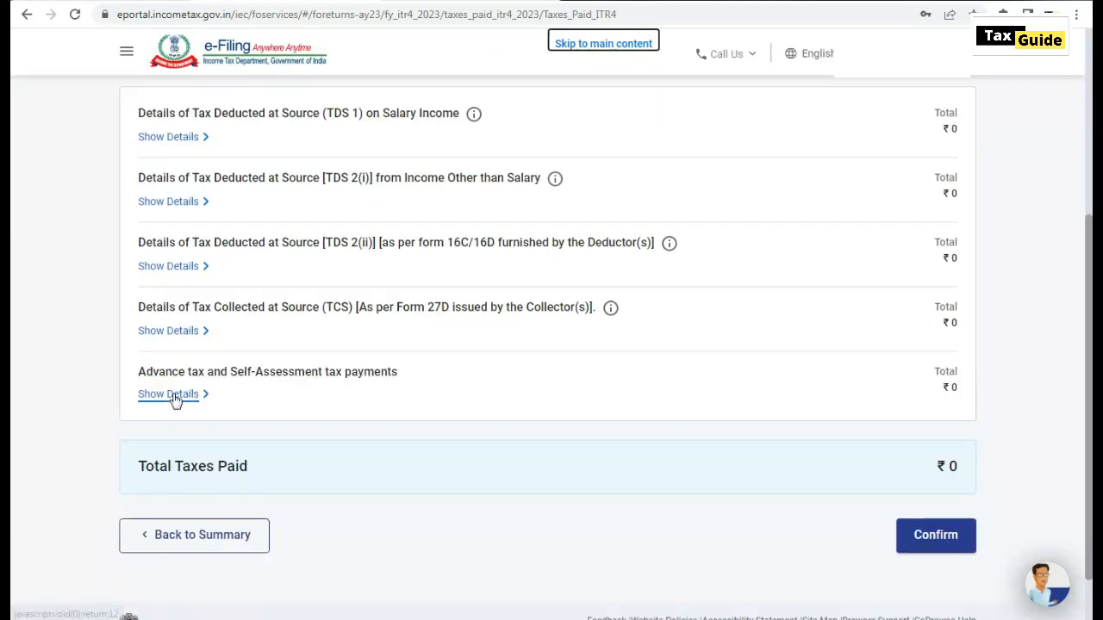
{"action": "left_click", "coordinate": [920, 535]}
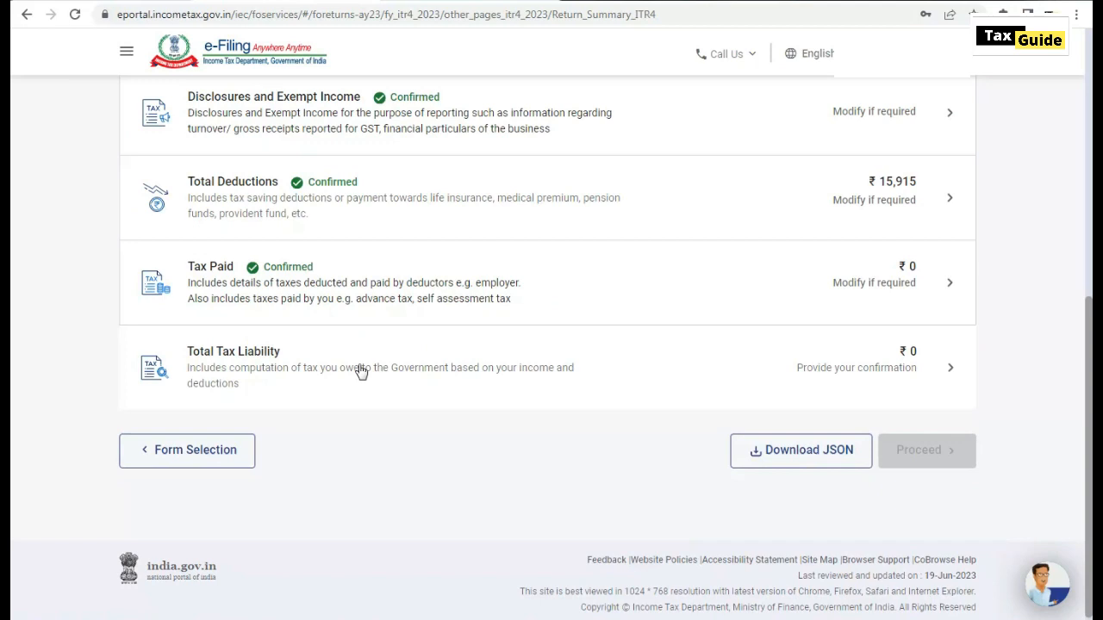
Open Total Tax Liability, review the computation of income and tax, and confirm the section.
{"action": "left_click", "coordinate": [360, 371]}
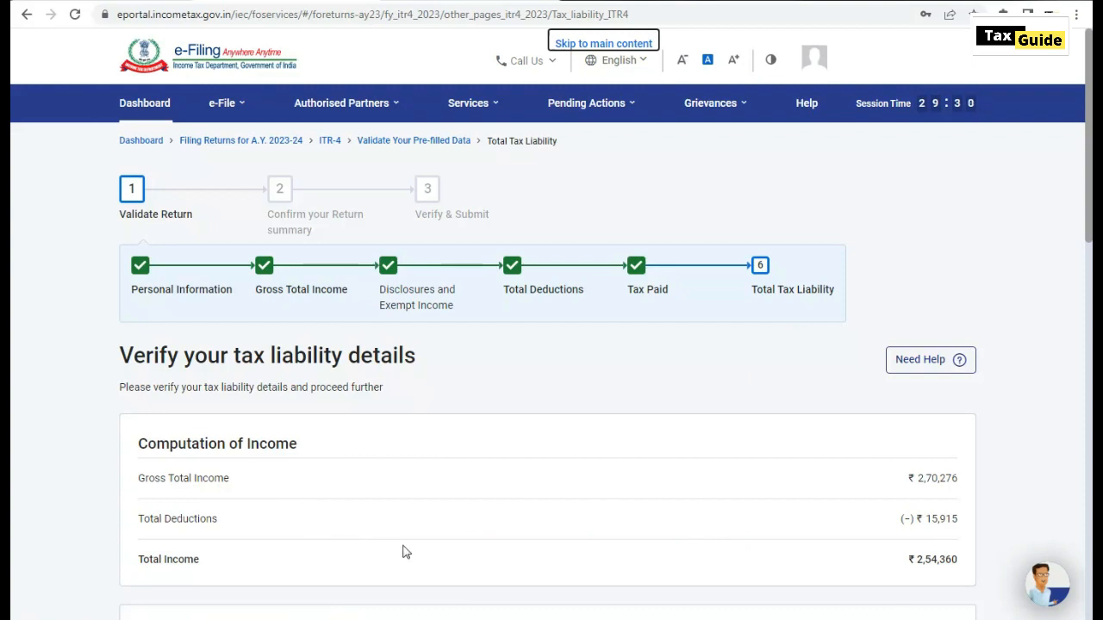
{"action": "scroll", "coordinate": [625, 532], "scroll_direction": "down", "scroll_amount": 3}
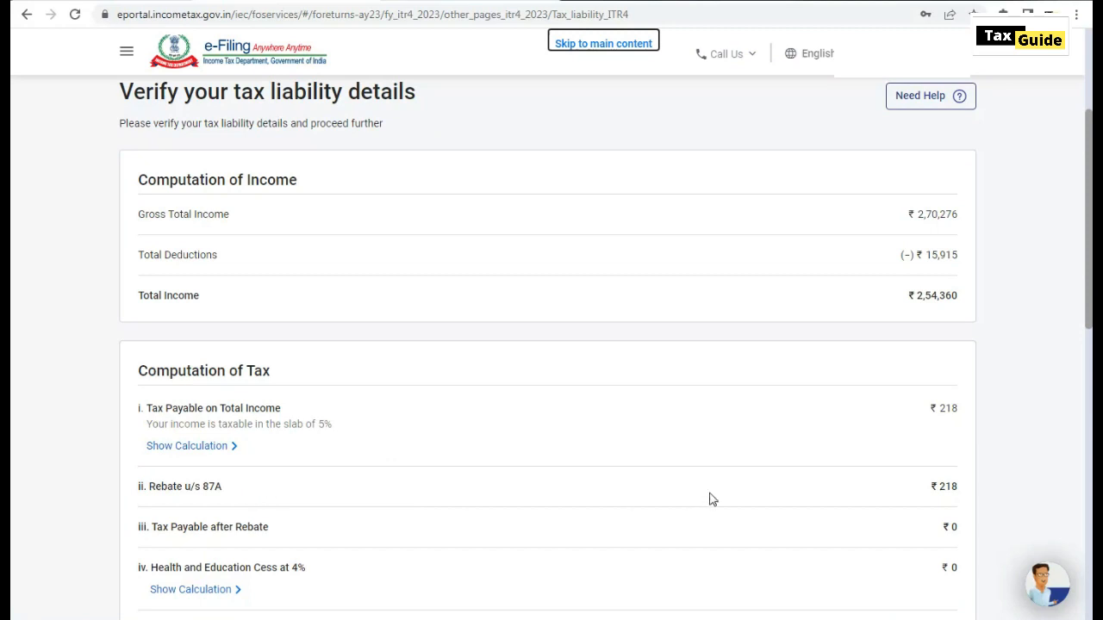
{"action": "scroll", "coordinate": [823, 495], "scroll_direction": "down", "scroll_amount": 1}
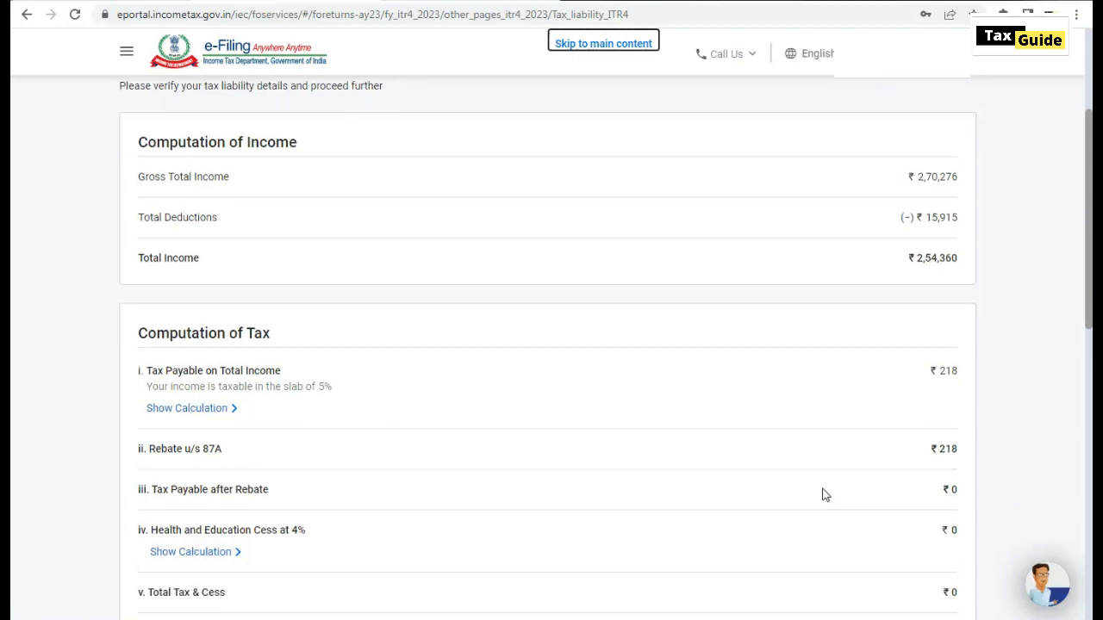
{"action": "scroll", "coordinate": [823, 495], "scroll_direction": "down", "scroll_amount": 7}
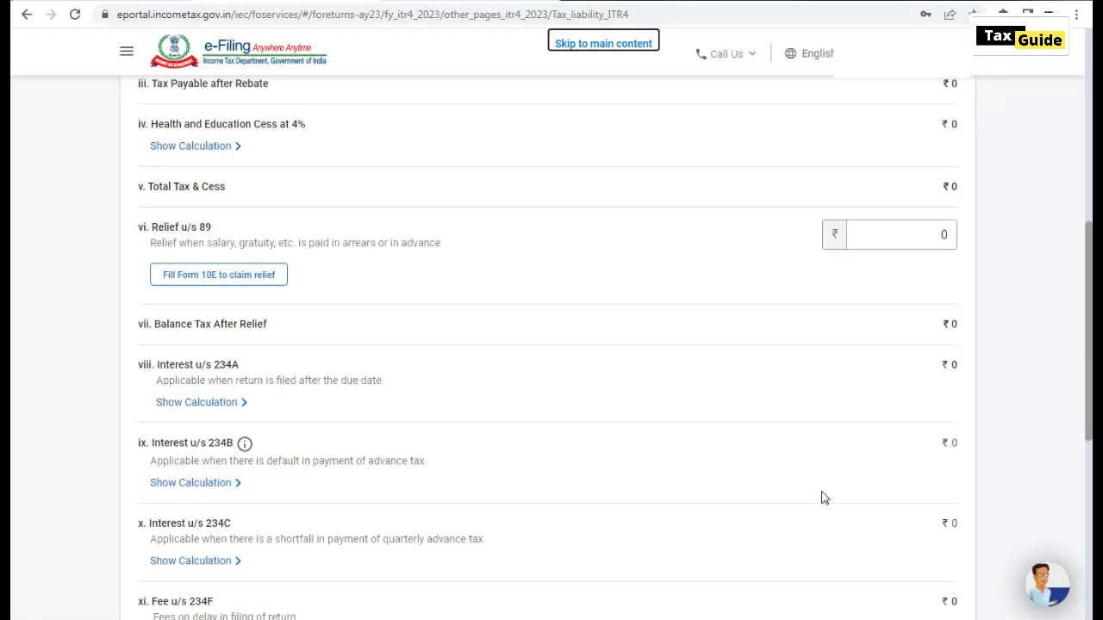
{"action": "scroll", "coordinate": [823, 498], "scroll_direction": "down", "scroll_amount": 2}
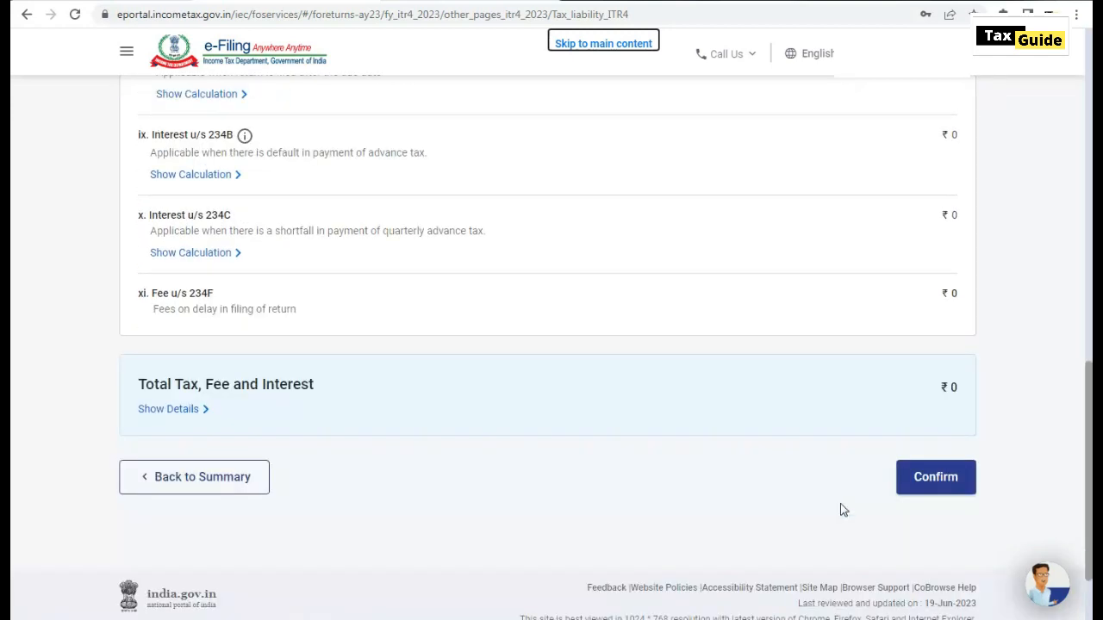
{"action": "left_click", "coordinate": [938, 488]}
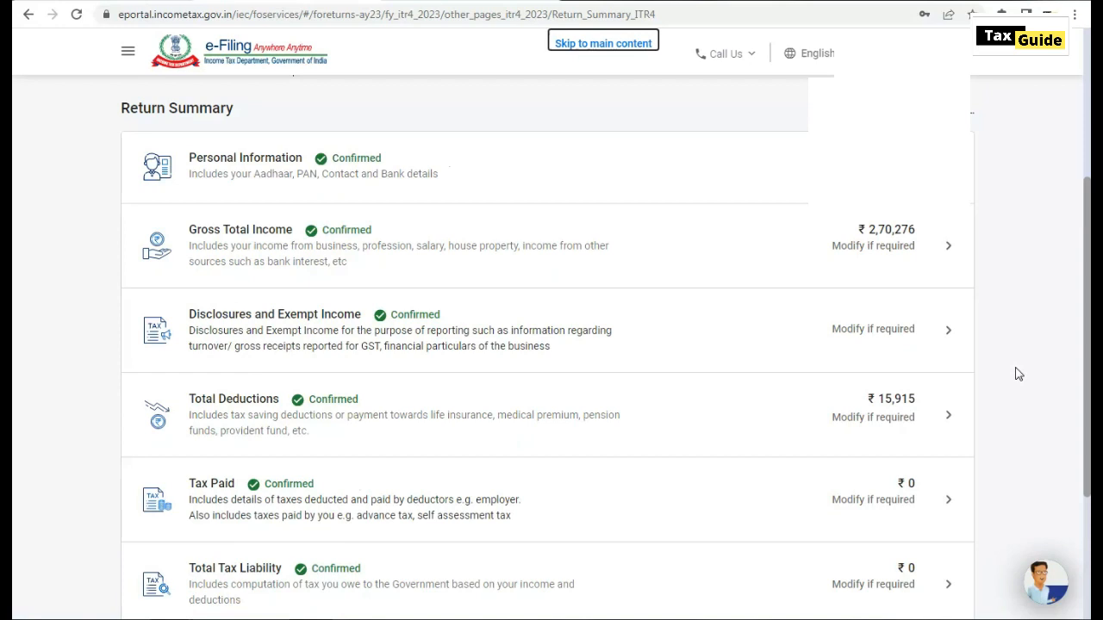
Proceed from the confirmed return summary to the tax summary, review it, and continue to the return preview's declaration page.
{"action": "scroll", "coordinate": [1018, 374], "scroll_direction": "down", "scroll_amount": 2}
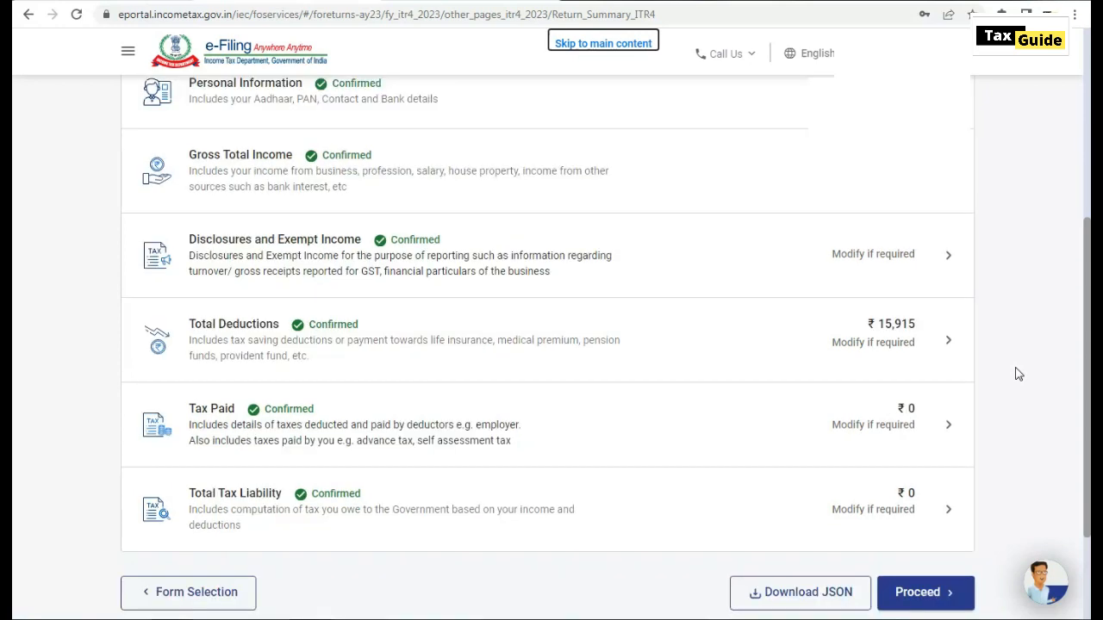
{"action": "left_click", "coordinate": [930, 598]}
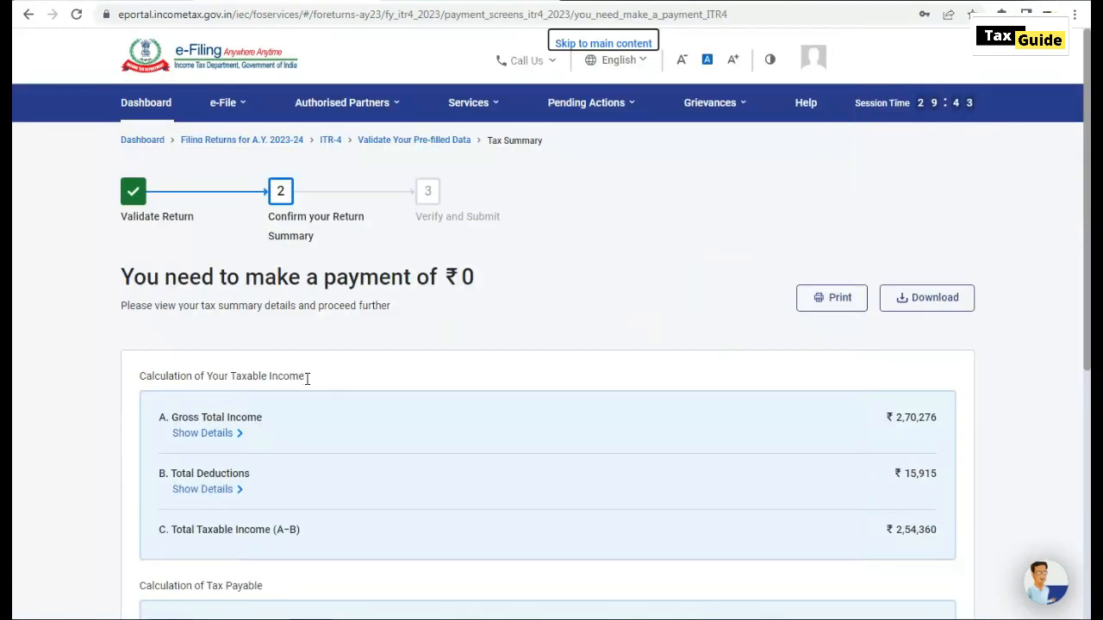
{"action": "scroll", "coordinate": [468, 482], "scroll_direction": "down", "scroll_amount": 3}
{"action": "scroll", "coordinate": [314, 443], "scroll_direction": "down", "scroll_amount": 1}
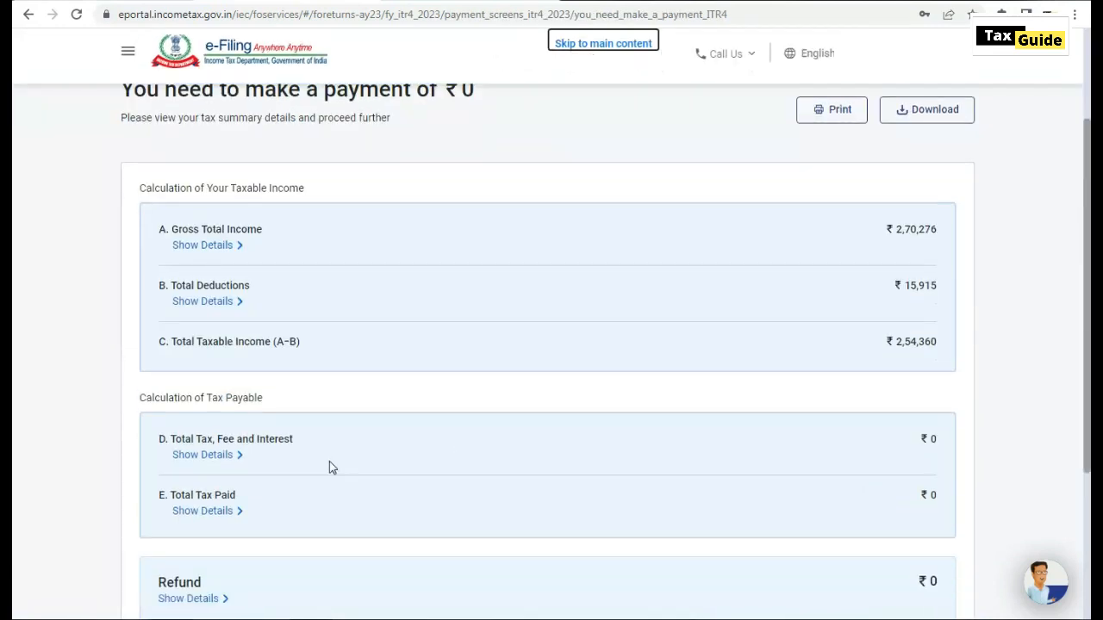
{"action": "scroll", "coordinate": [529, 517], "scroll_direction": "down", "scroll_amount": 1}
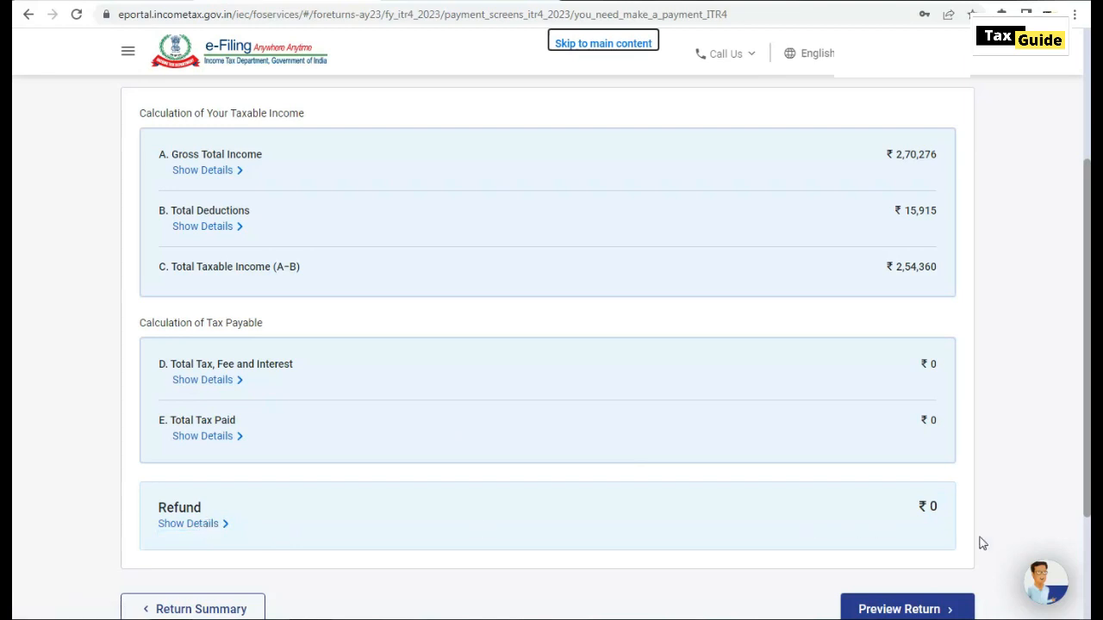
{"action": "left_click", "coordinate": [909, 612]}
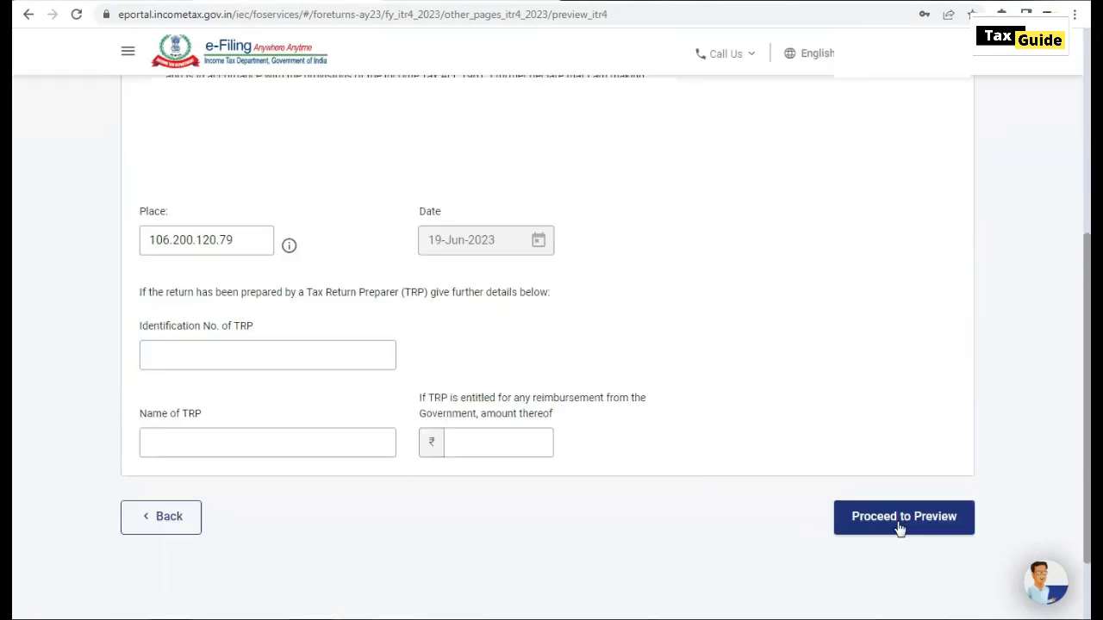
Leave the tax return preparer details blank, open the full ITR-4 preview and review it to the end.
{"action": "left_click", "coordinate": [898, 525]}
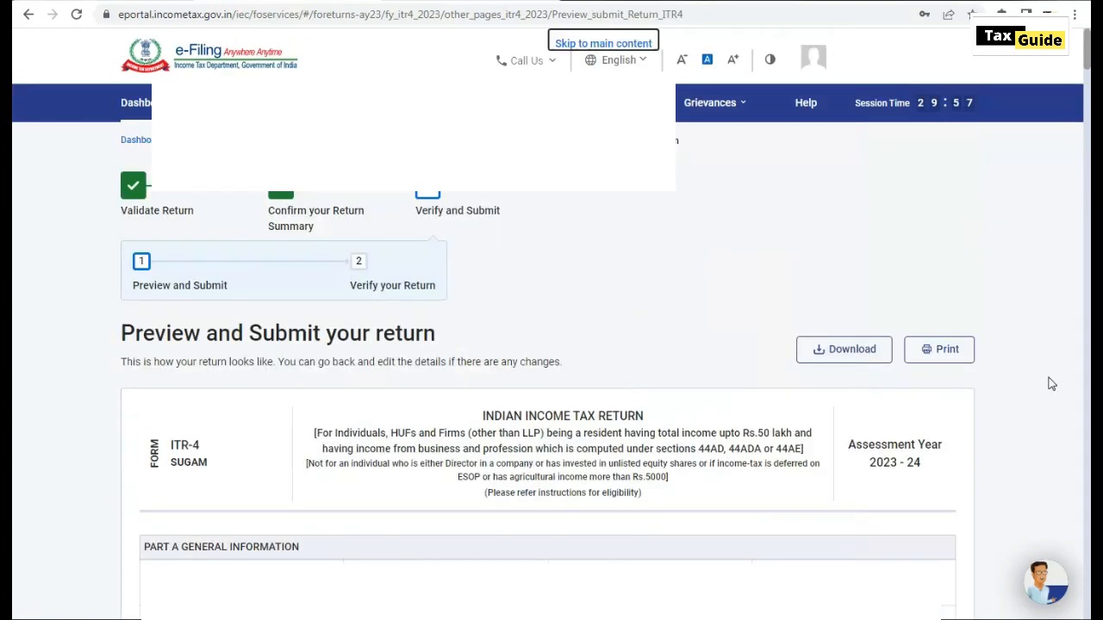
{"action": "scroll", "coordinate": [1026, 427], "scroll_direction": "down", "scroll_amount": 1}
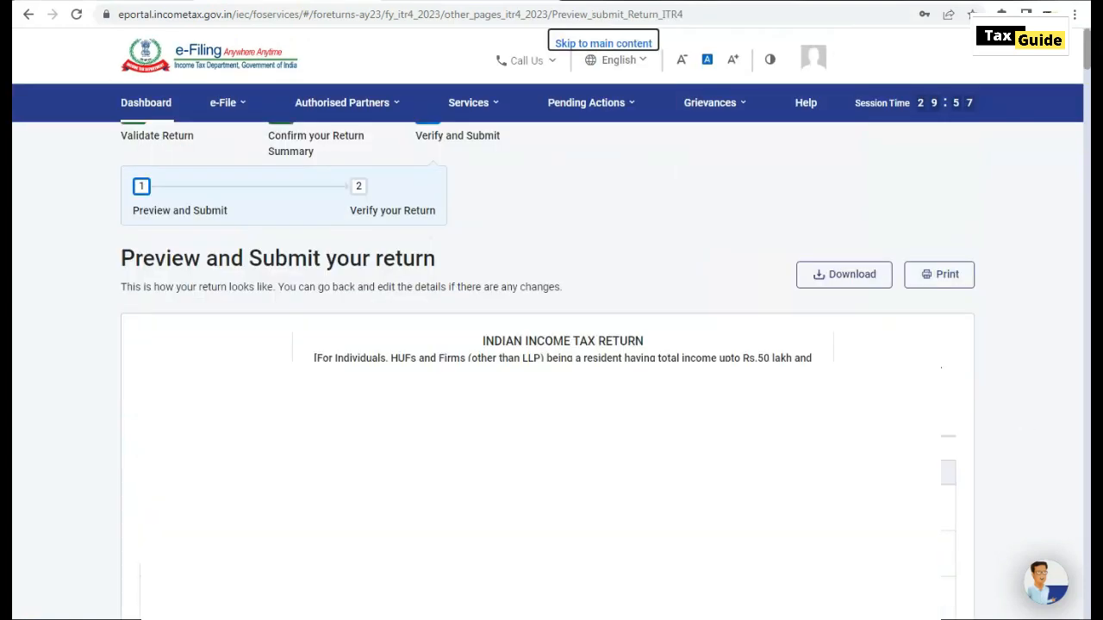
{"action": "scroll", "coordinate": [551, 388], "scroll_direction": "down", "scroll_amount": 2}
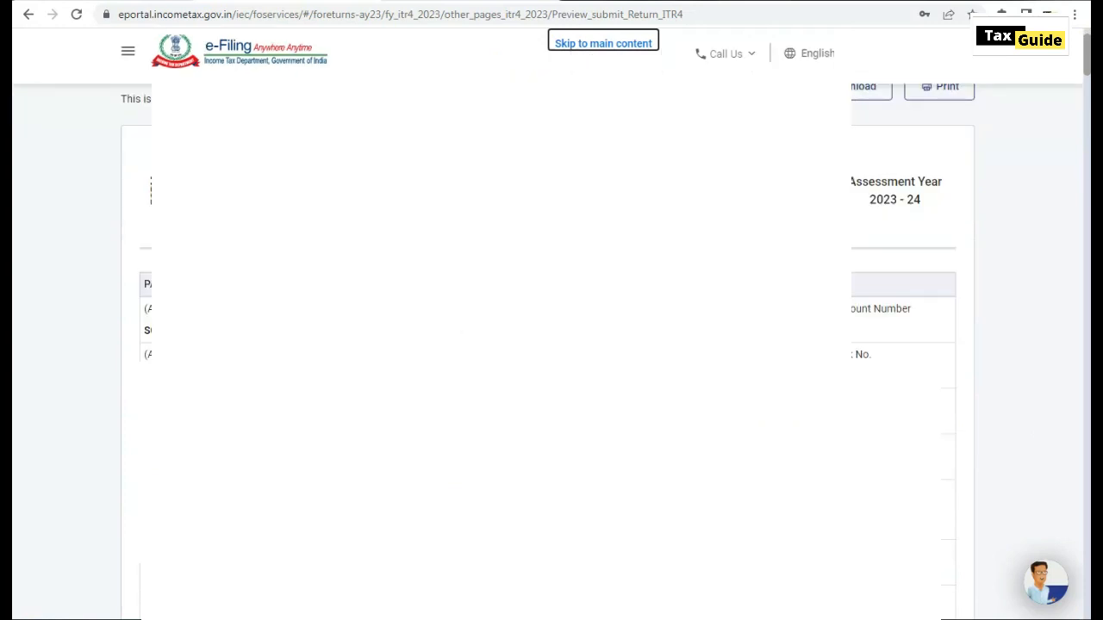
{"action": "scroll", "coordinate": [552, 345], "scroll_direction": "down", "scroll_amount": 3}
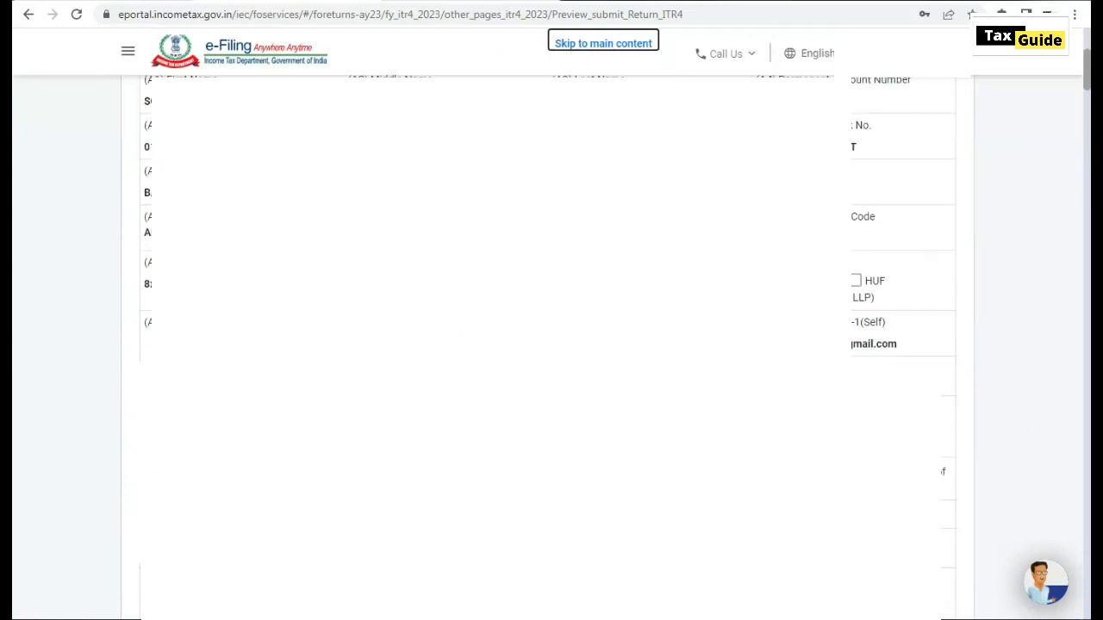
{"action": "scroll", "coordinate": [551, 344], "scroll_direction": "down", "scroll_amount": 5}
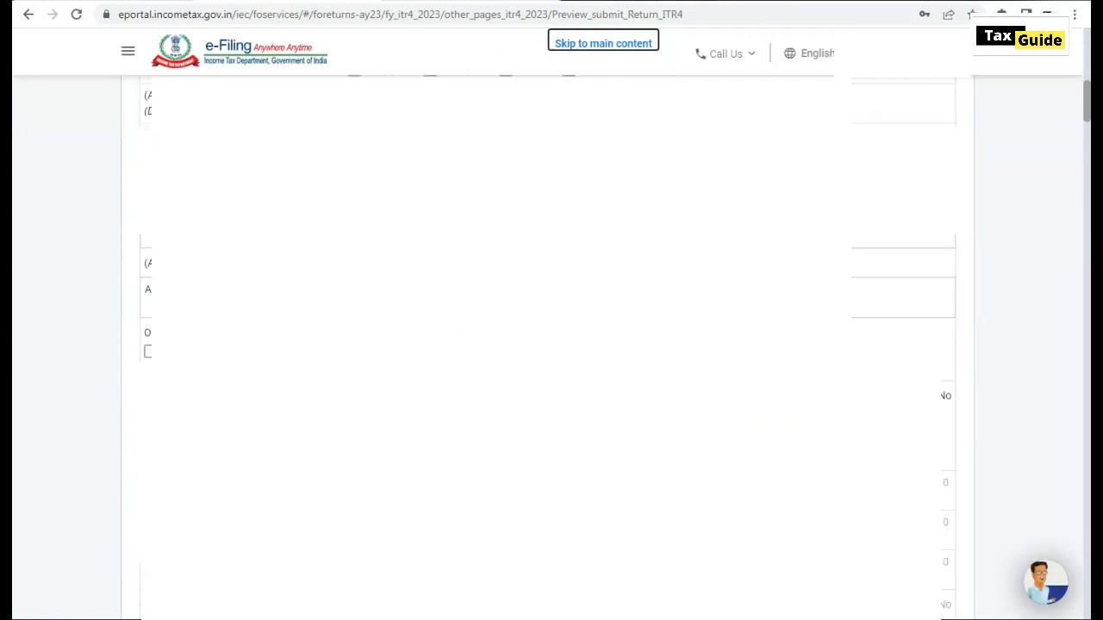
{"action": "scroll", "coordinate": [552, 344], "scroll_direction": "down", "scroll_amount": 4}
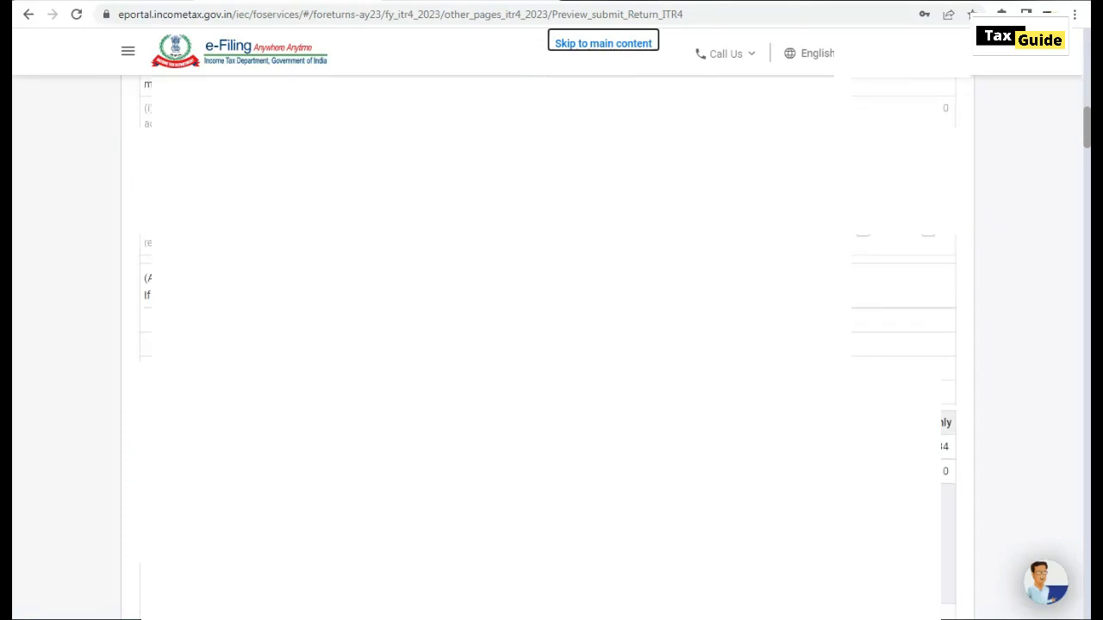
{"action": "scroll", "coordinate": [551, 344], "scroll_direction": "down", "scroll_amount": 5}
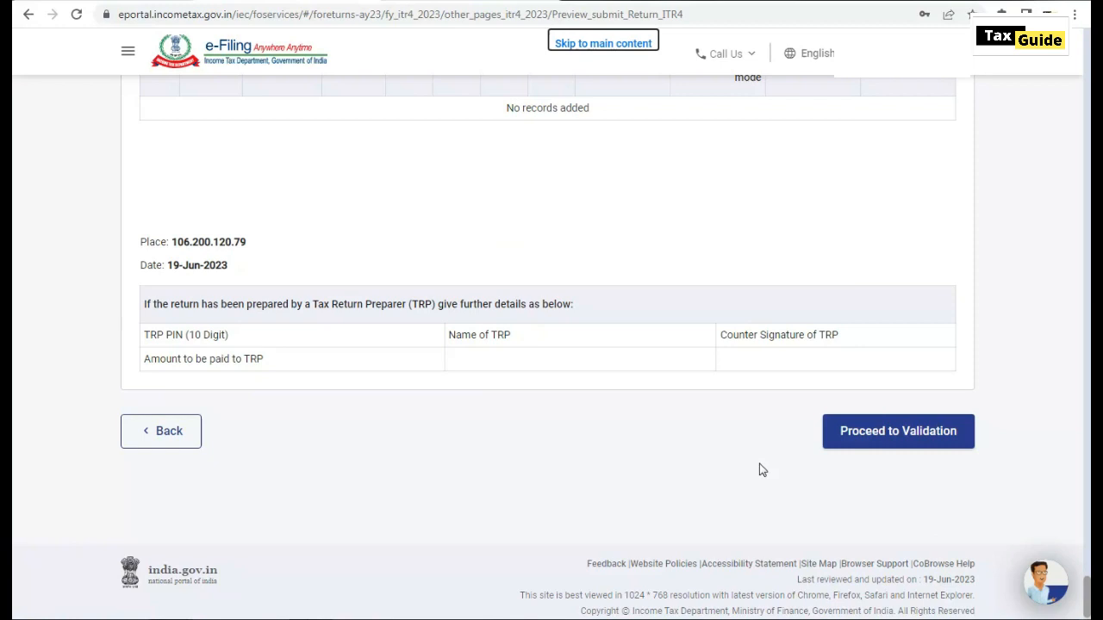
Validate the previewed return and proceed to choosing a verification method.
{"action": "left_click", "coordinate": [880, 440]}
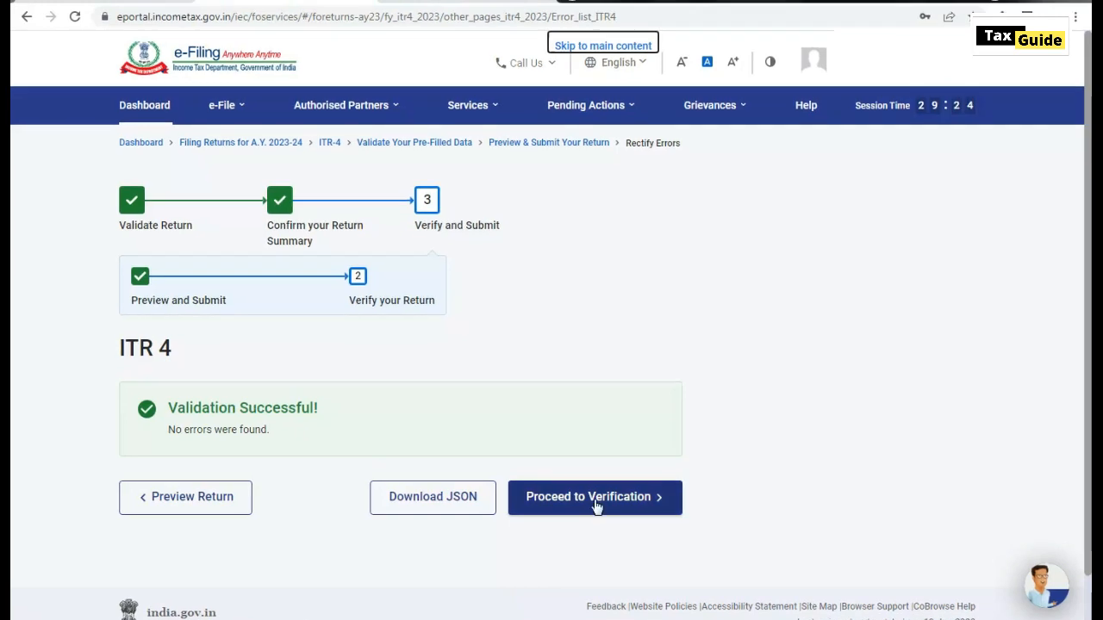
{"action": "left_click", "coordinate": [596, 505]}
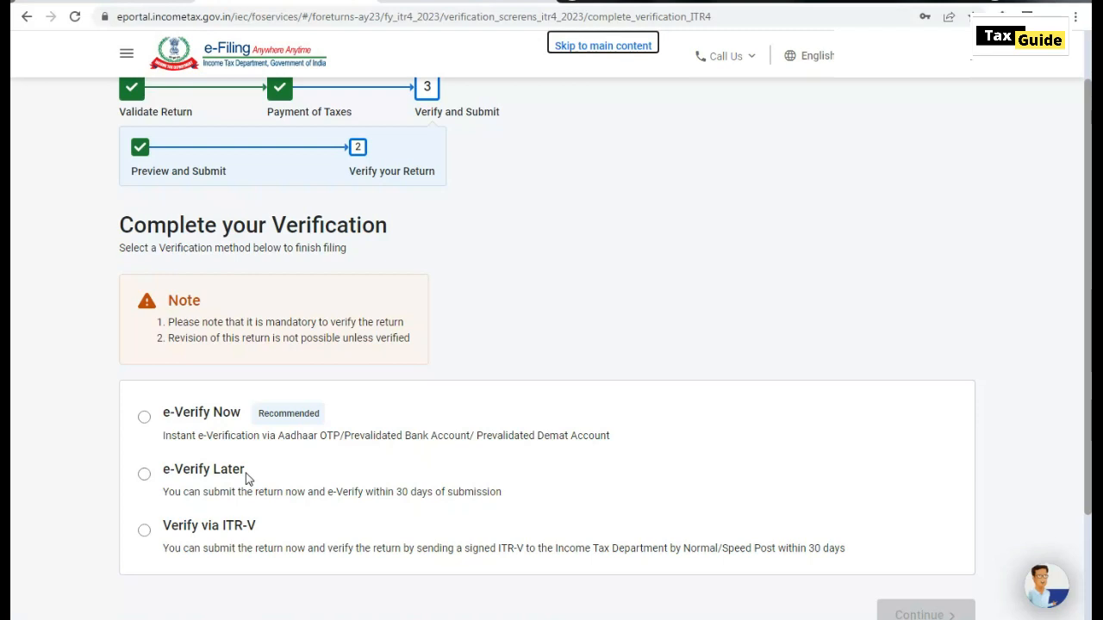
Choose e-Verify Later as the verification method, accept the 30-day verification condition, and submit the return.
{"action": "left_click", "coordinate": [145, 475]}
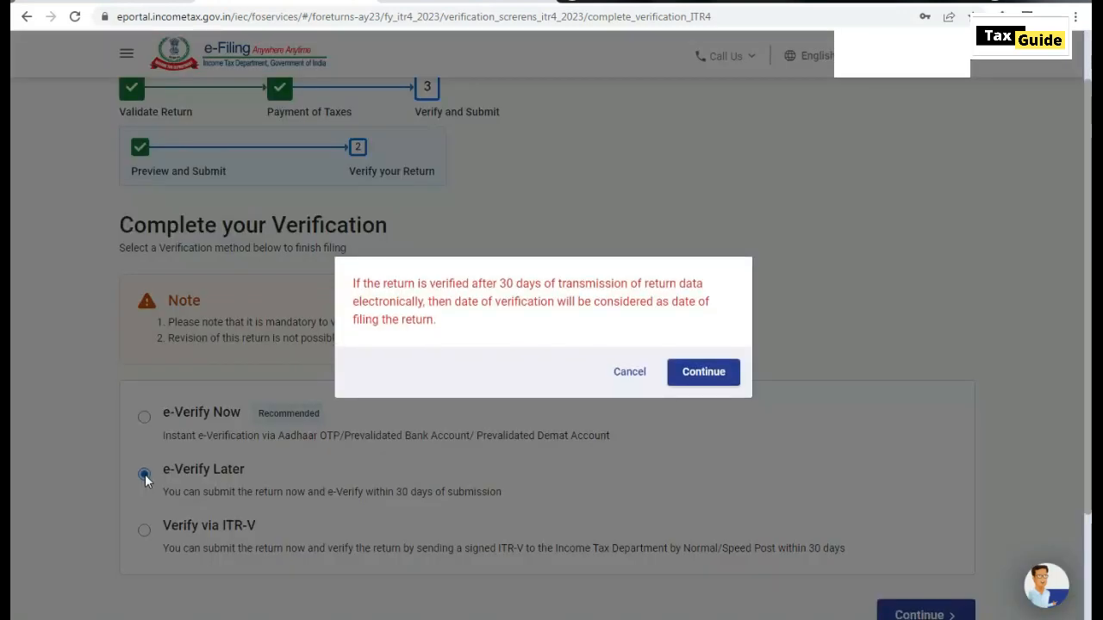
{"action": "left_click", "coordinate": [700, 379]}
{"action": "scroll", "coordinate": [934, 613], "scroll_direction": "down", "scroll_amount": 2}
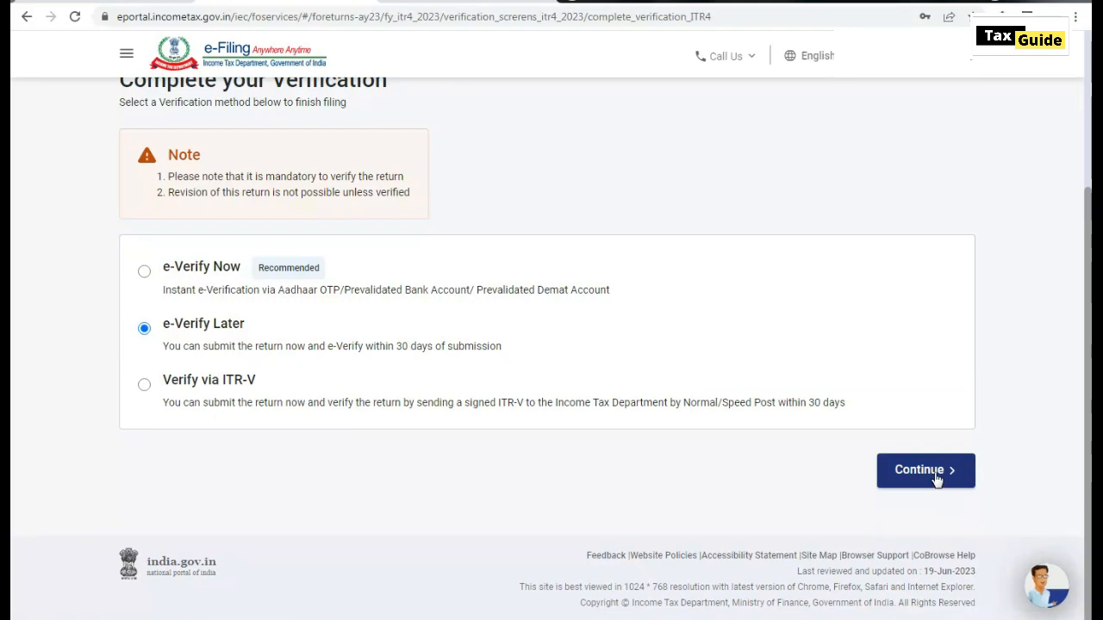
{"action": "left_click", "coordinate": [936, 475]}
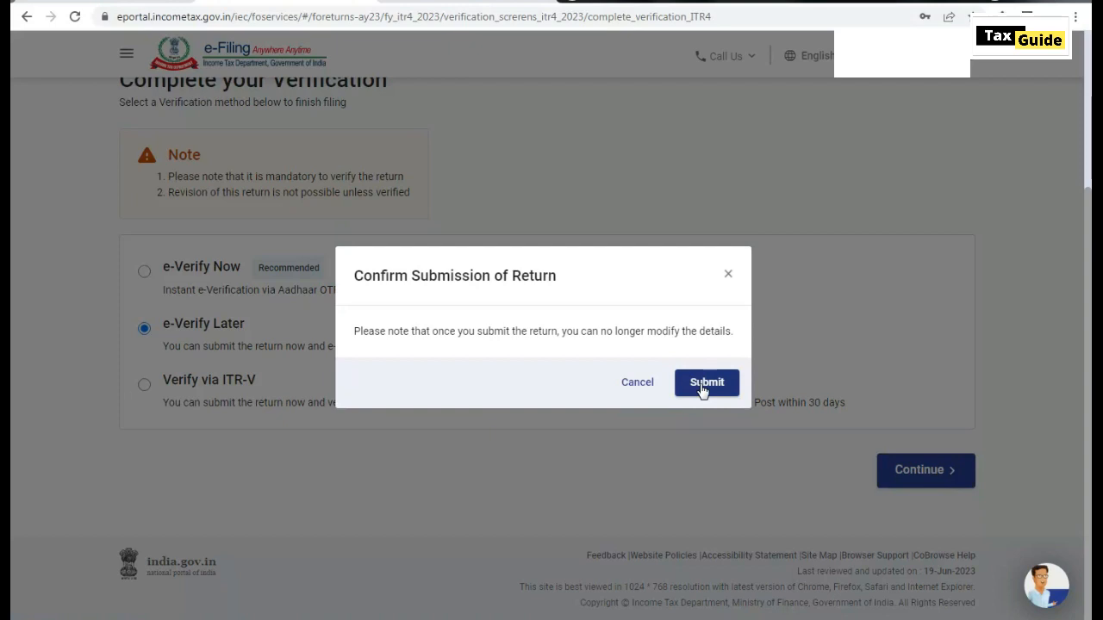
{"action": "left_click", "coordinate": [702, 390]}
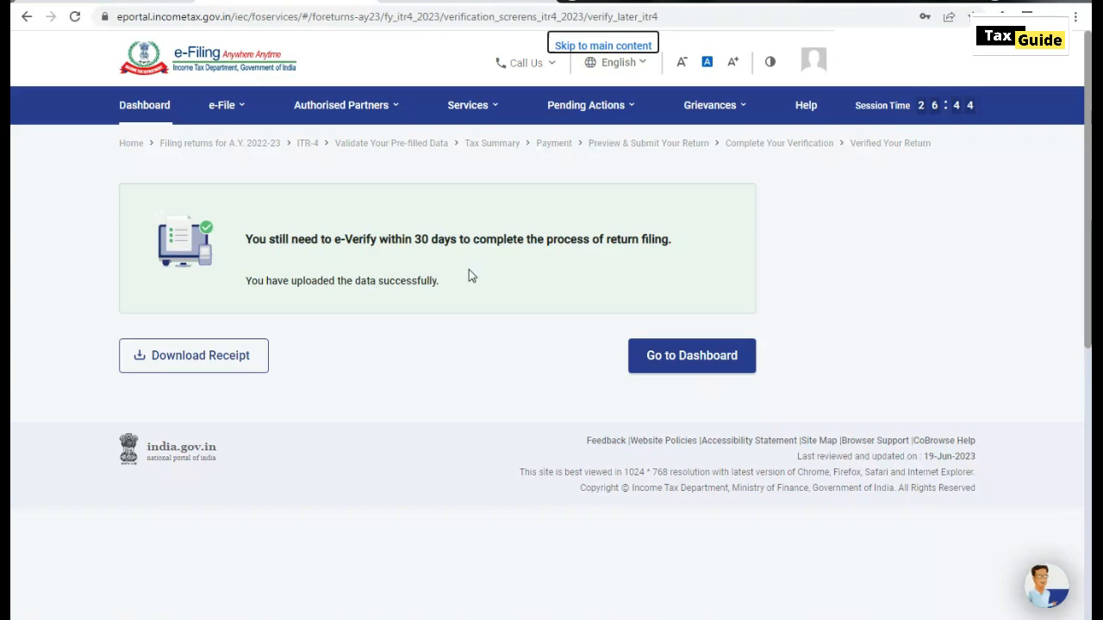
Return to the dashboard, open the filed income tax returns, and download the receipt for the A.Y. 2023-24 ITR-4 return.
{"action": "left_click", "coordinate": [683, 362]}
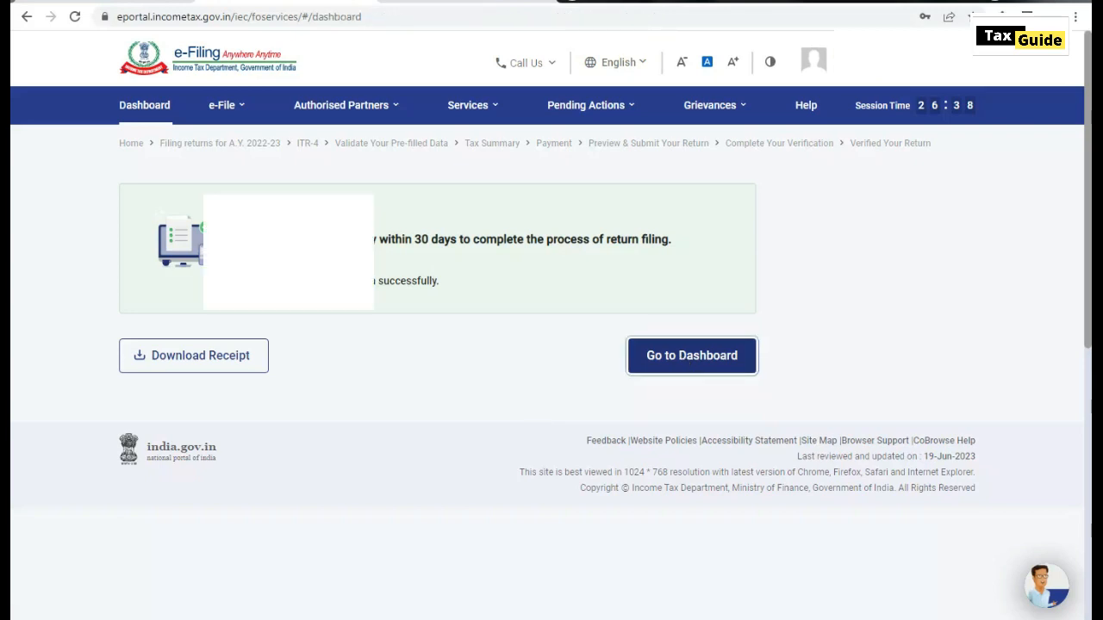
{"action": "left_click", "coordinate": [224, 105]}
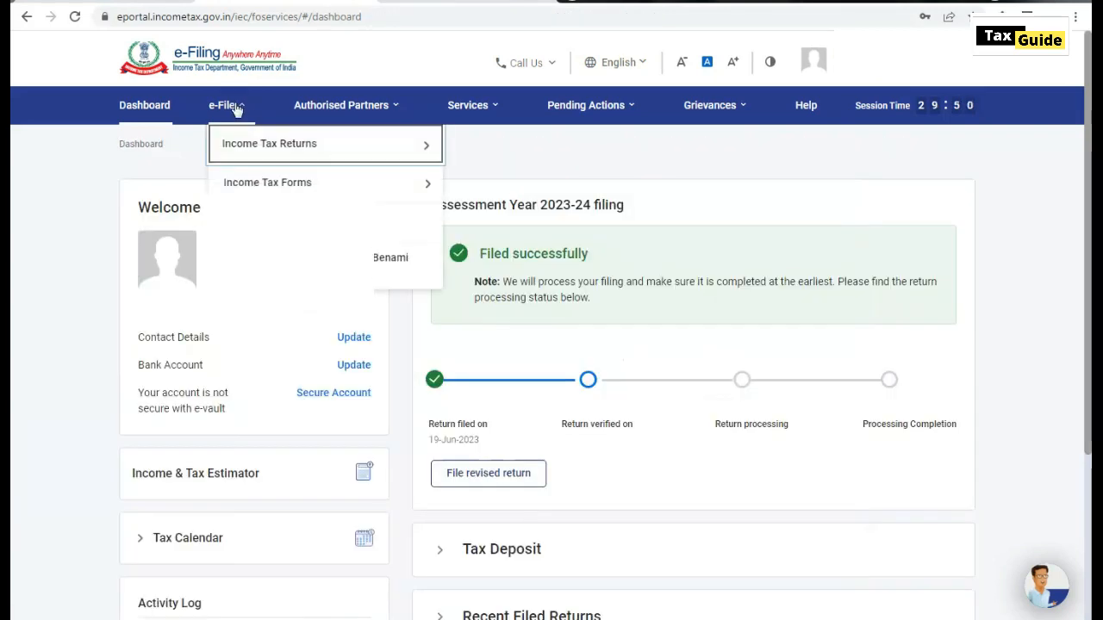
{"action": "mouse_move", "coordinate": [255, 141]}
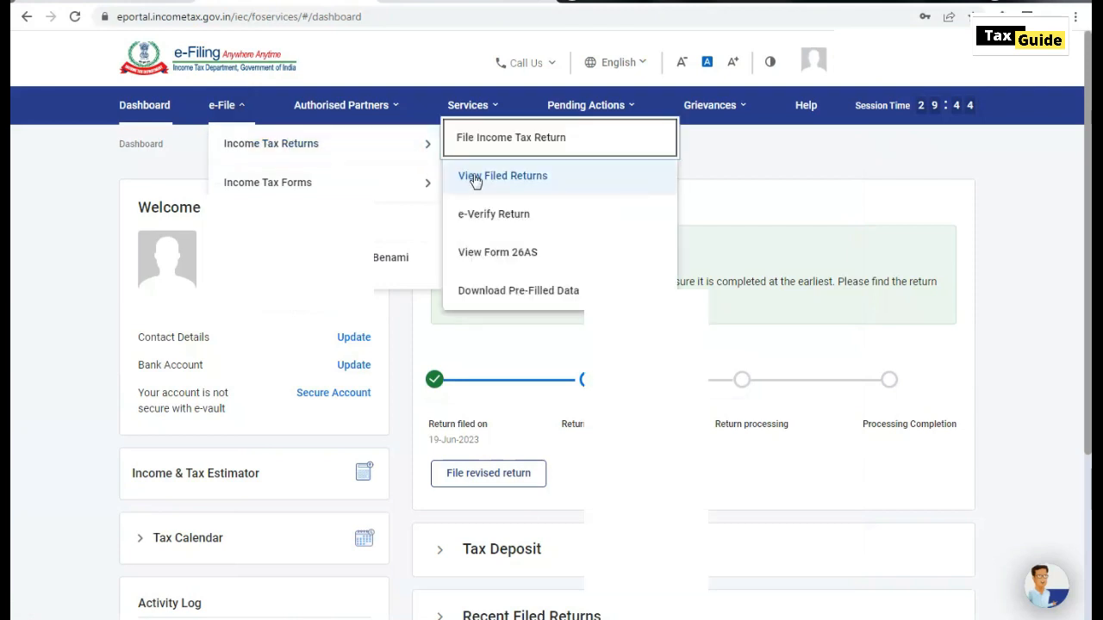
{"action": "left_click", "coordinate": [474, 177]}
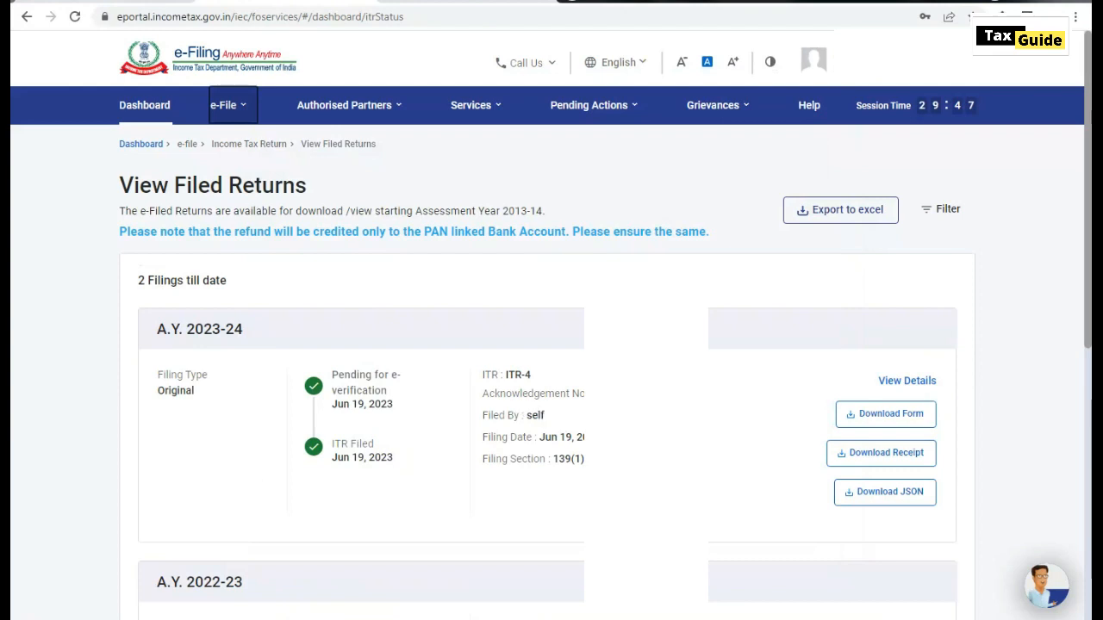
{"action": "left_click", "coordinate": [871, 457]}
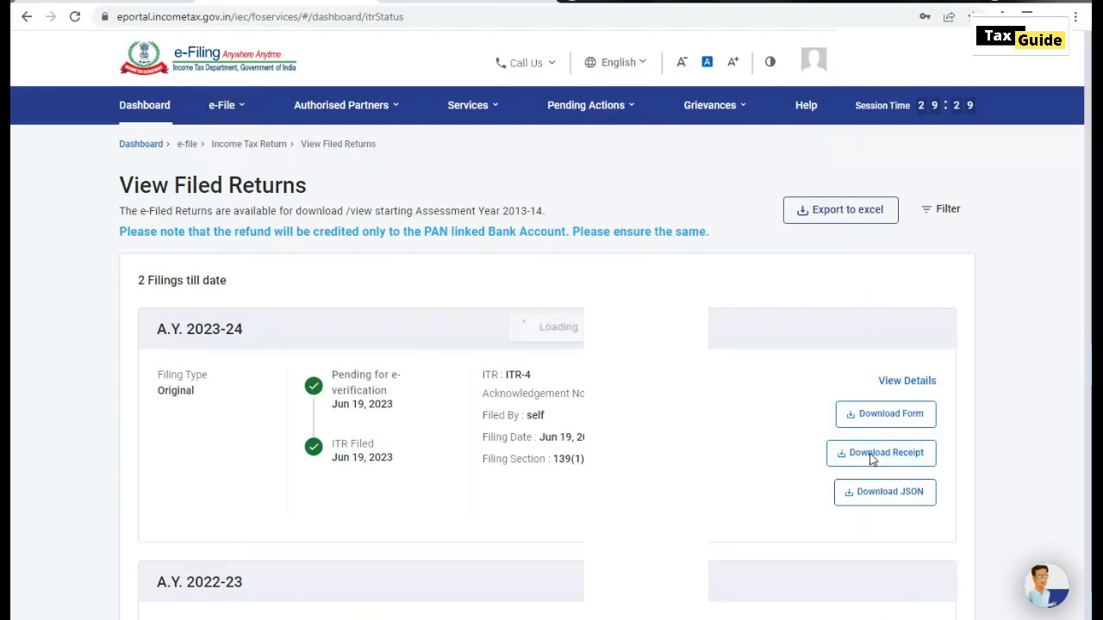